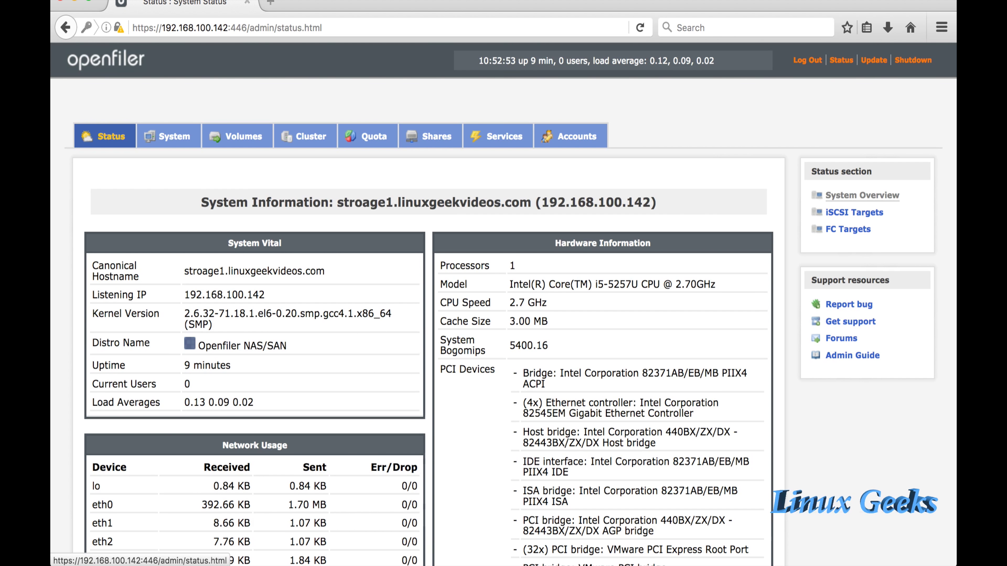
Review the system overview from the hostname down to the mounted filesystems, and check the iSCSI and FC target status pages
triple_click(429, 202)
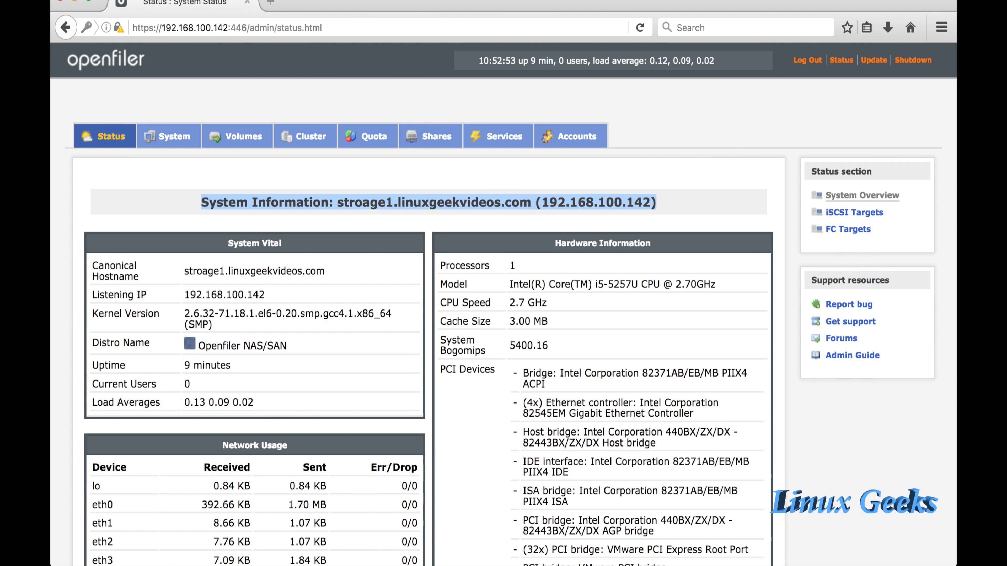
triple_click(428, 202)
drag(339, 202, 651, 202)
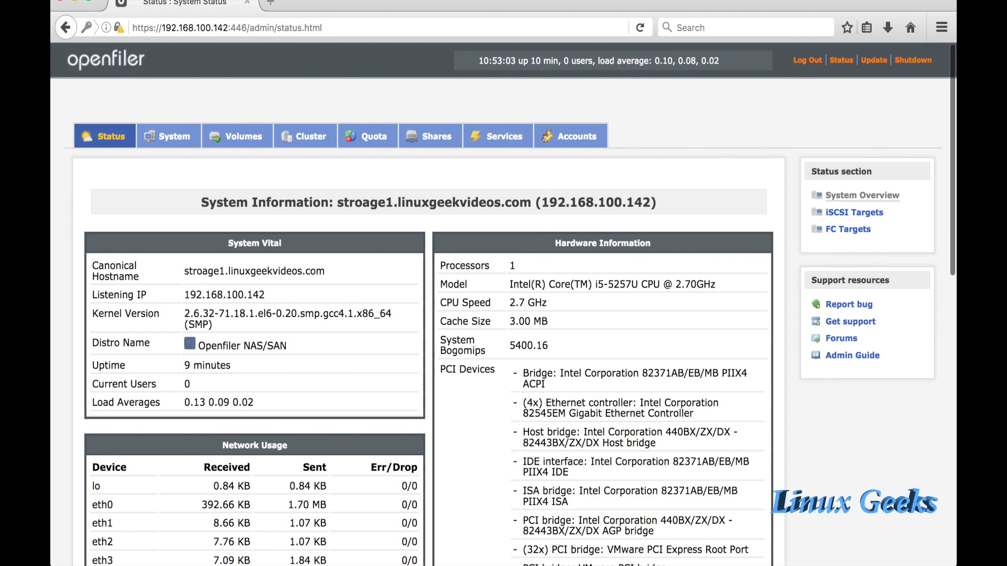
scroll(504, 305, down, 3)
scroll(503, 305, down, 10)
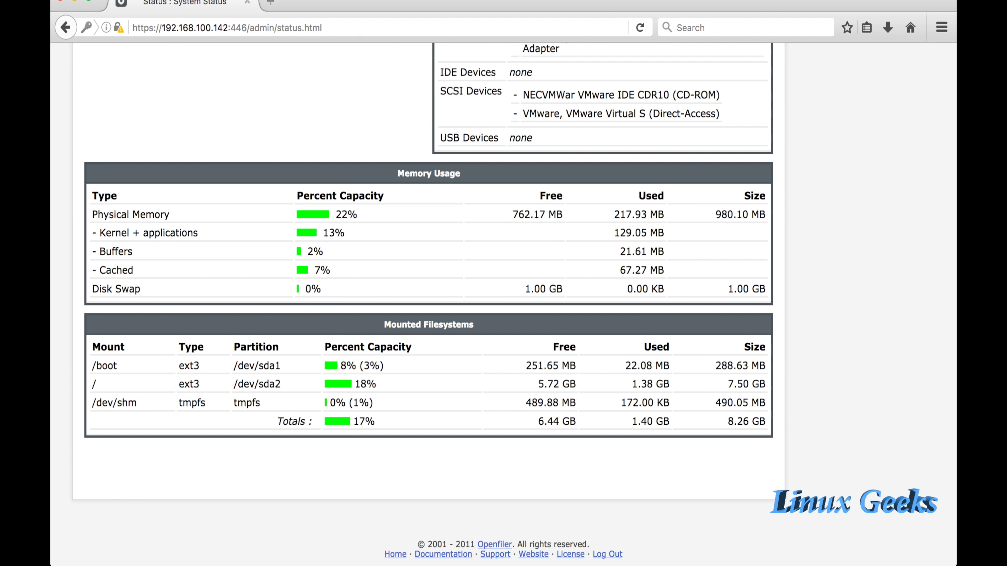
scroll(504, 305, up, 10)
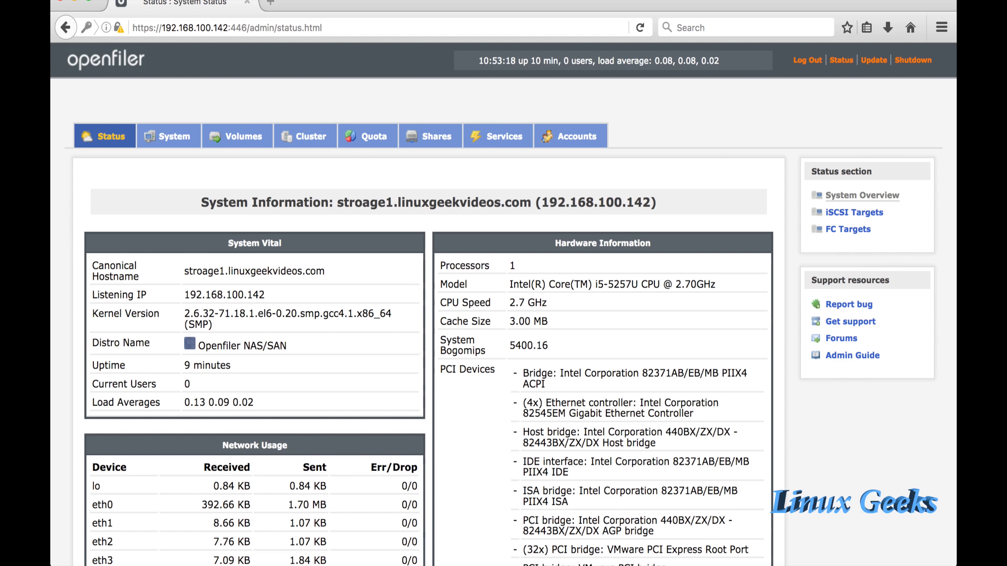
click(855, 212)
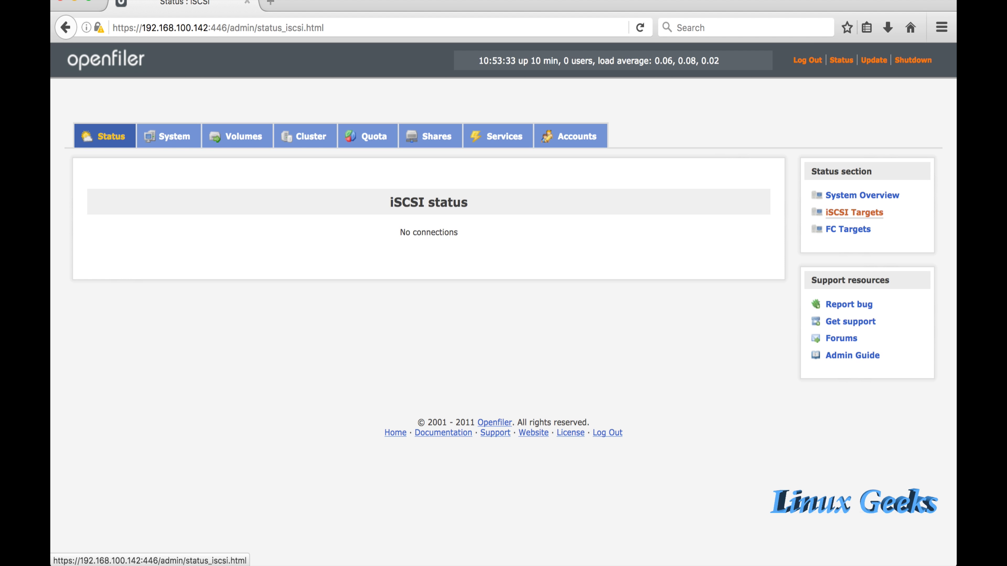
click(848, 230)
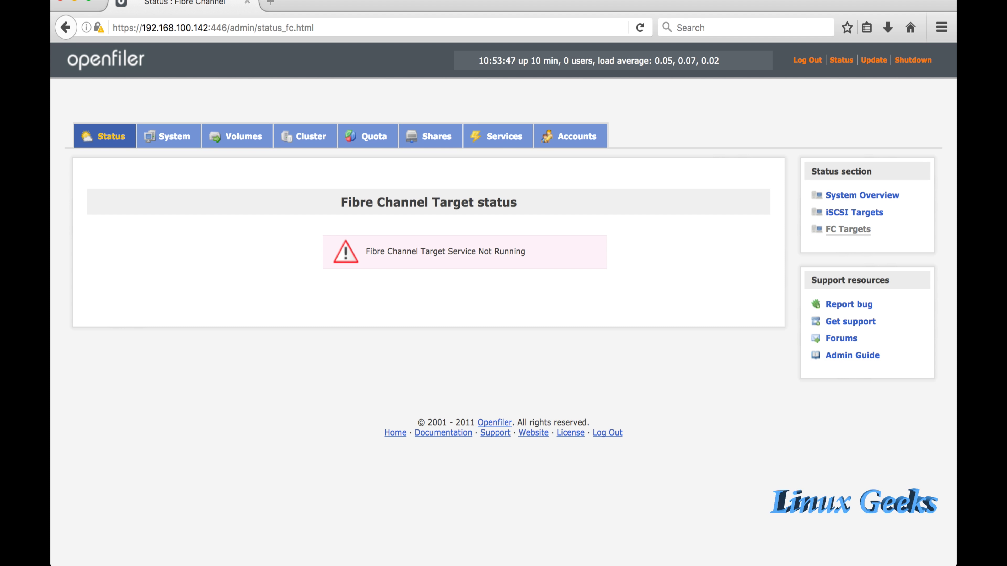
Open the network setup and review the hostname, DNS, gateway and network interface settings
click(174, 136)
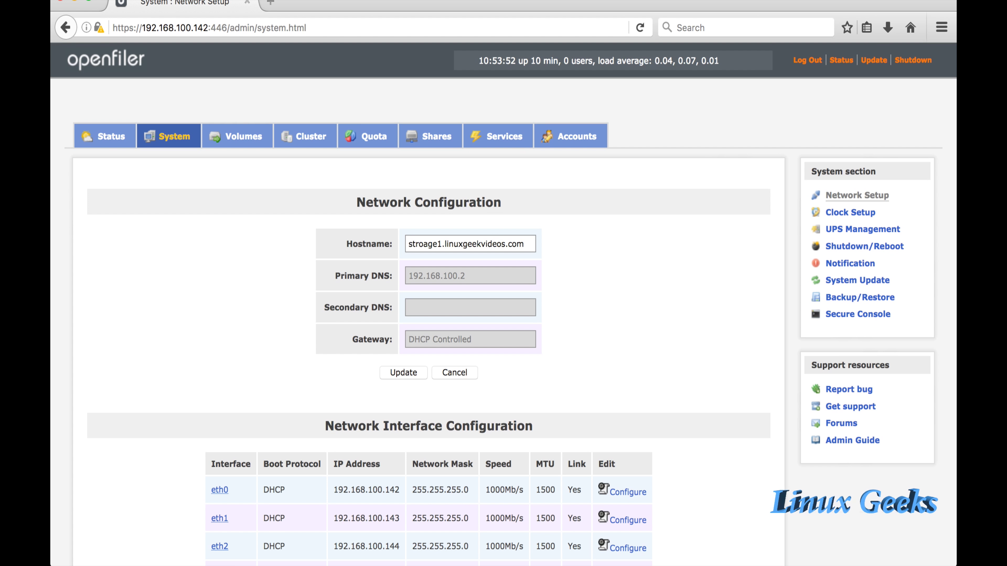
triple_click(476, 244)
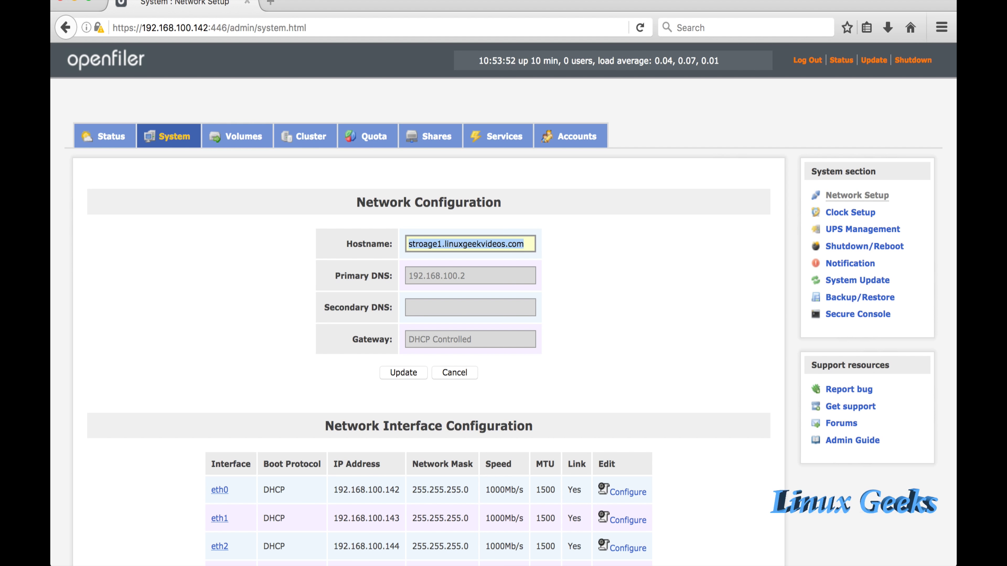
click(524, 244)
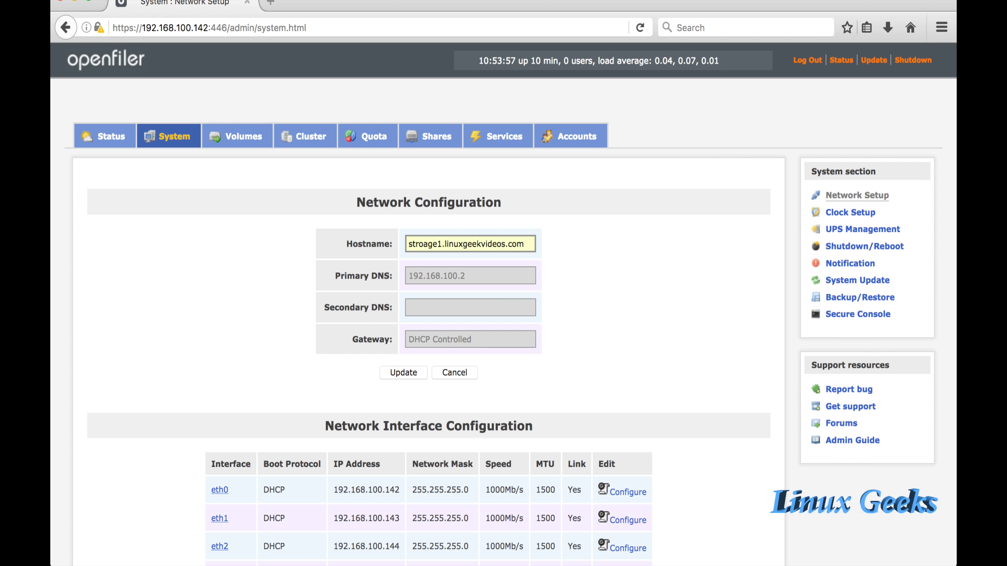
triple_click(476, 244)
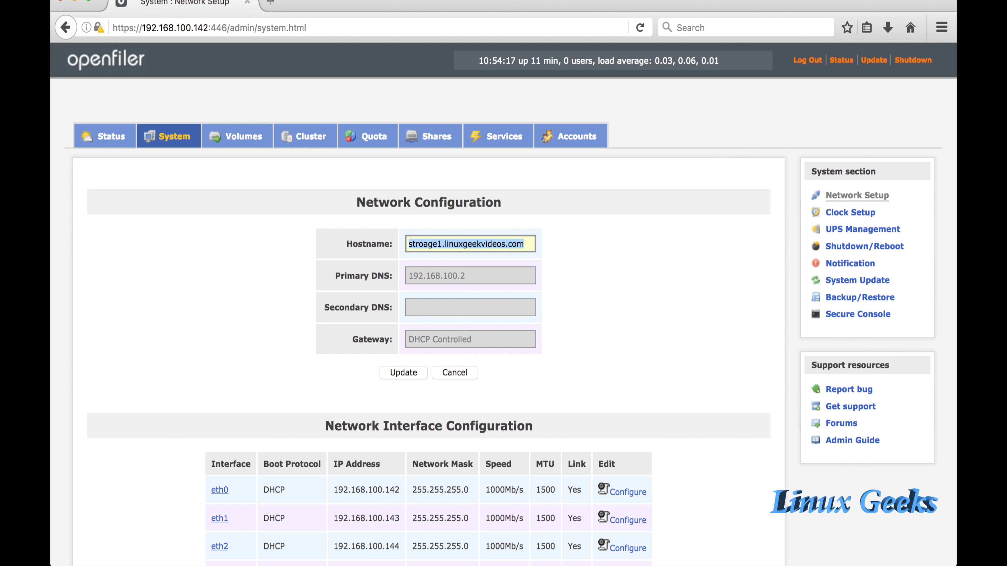
scroll(428, 302, down, 8)
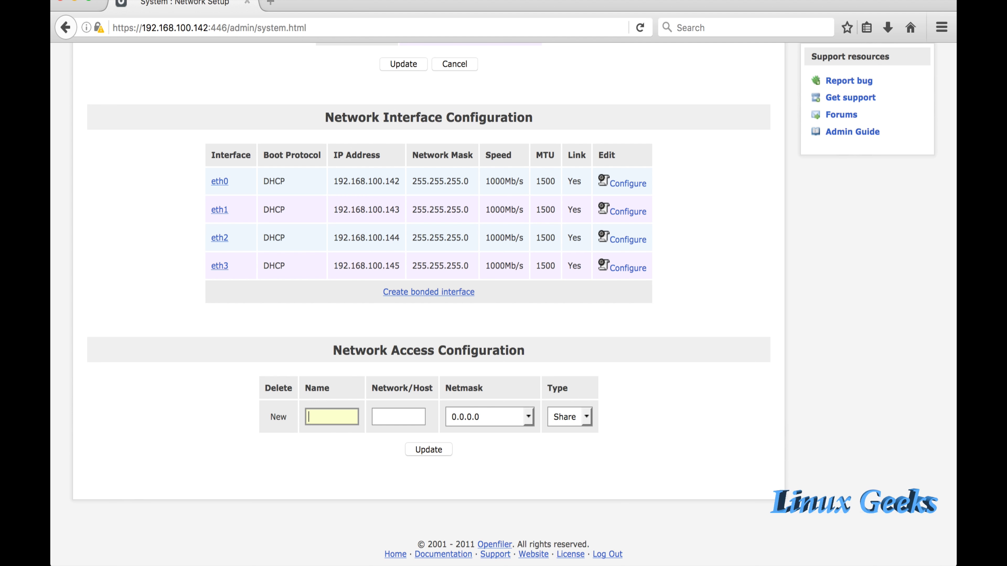
Set the type of the new network access entry to UPS, leaving its name field empty and the entry unsaved
click(564, 417)
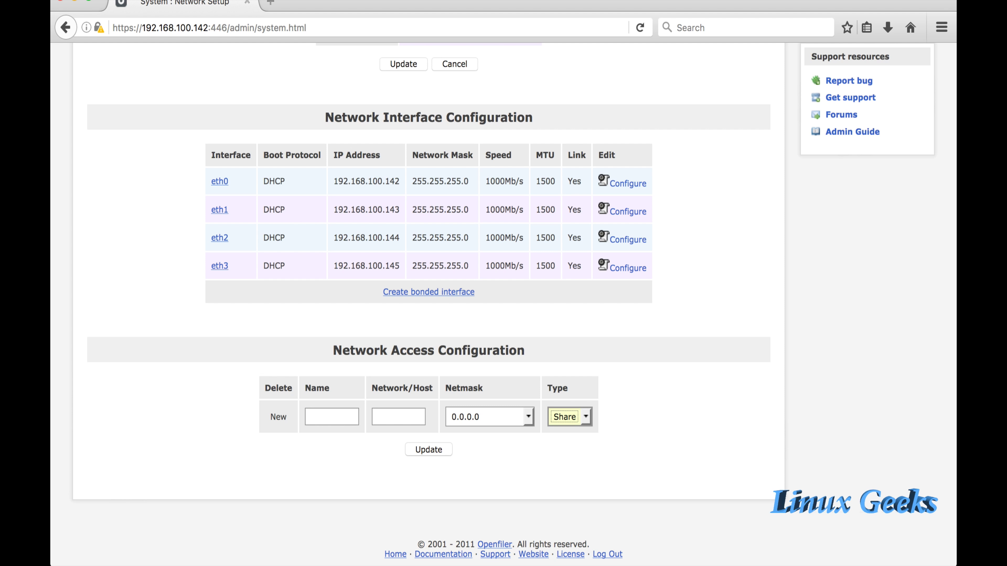
key(Down)
click(331, 417)
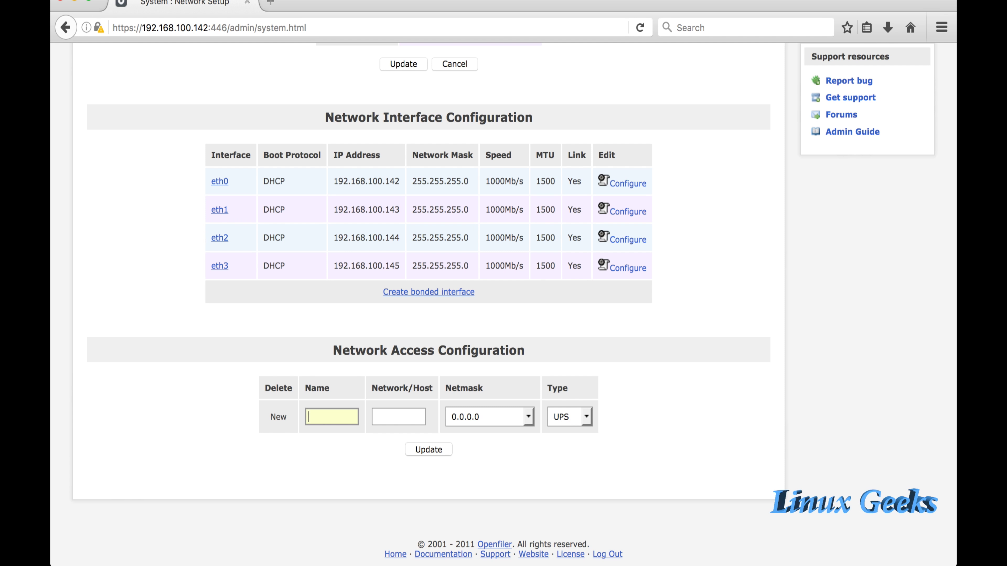
scroll(428, 277, up, 10)
scroll(428, 278, down, 10)
scroll(429, 278, up, 10)
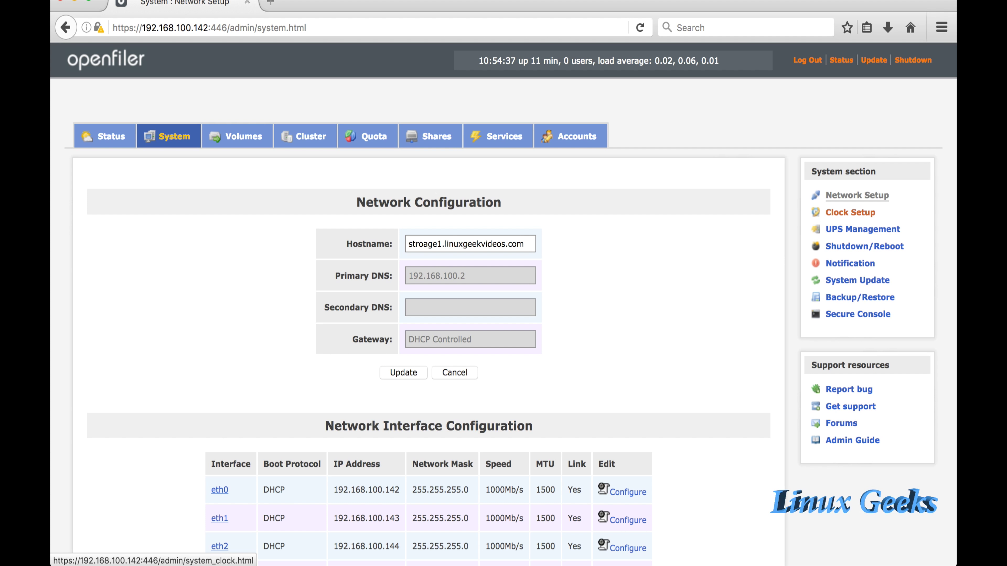
Open the clock setup and review the manual date and time, NTP server and timezone settings
click(850, 212)
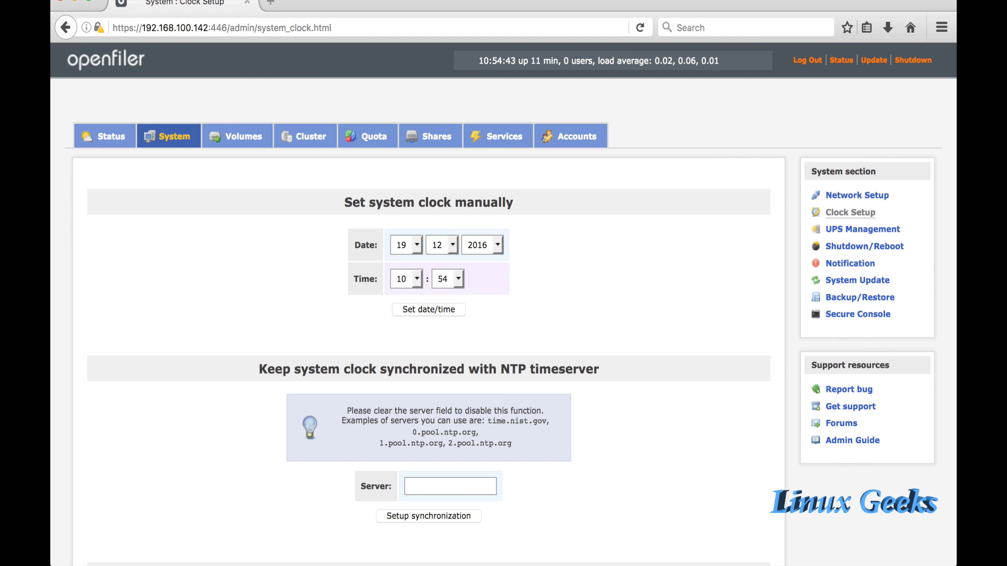
scroll(429, 317, down, 5)
scroll(428, 317, up, 5)
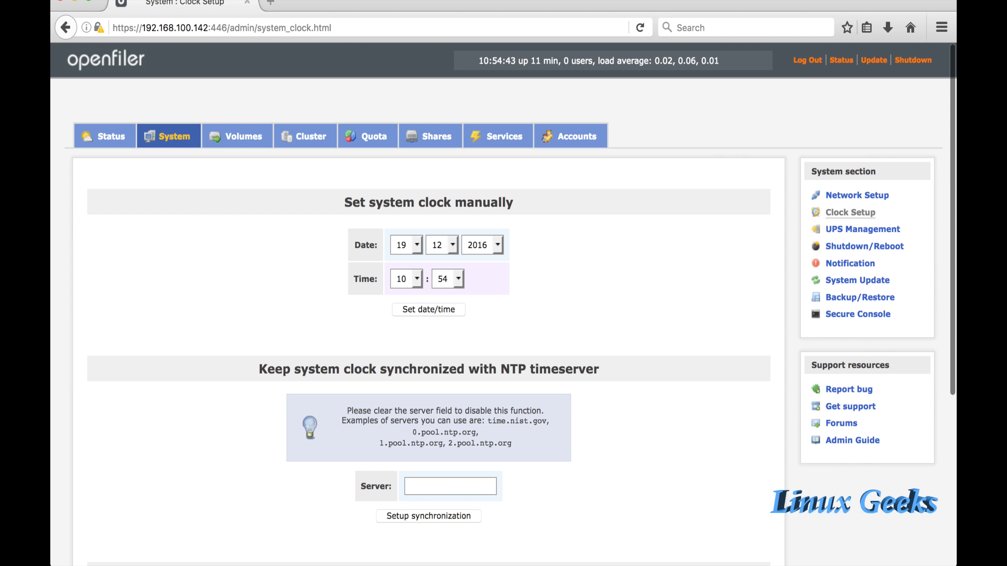
scroll(428, 302, down, 4)
click(450, 336)
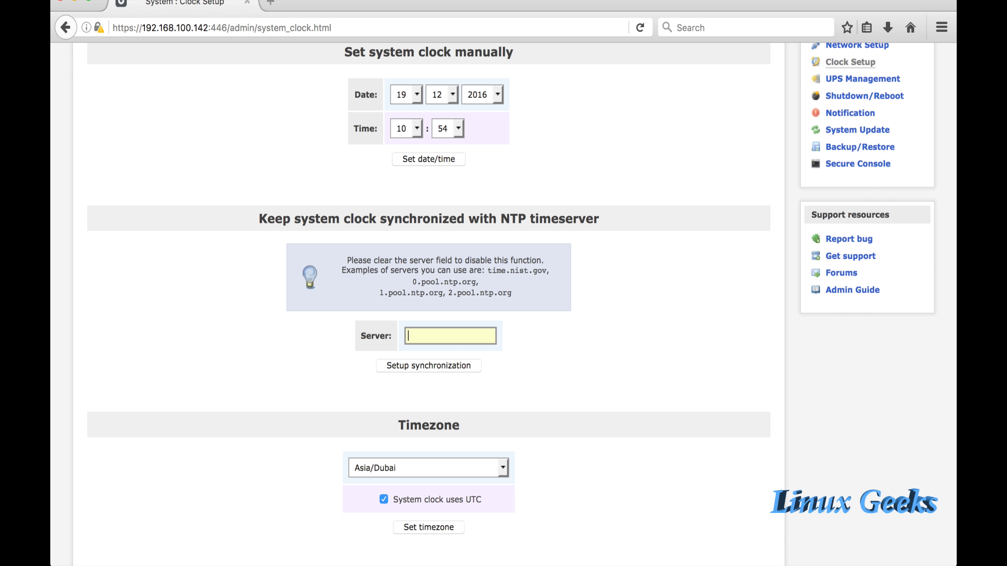
scroll(428, 302, down, 2)
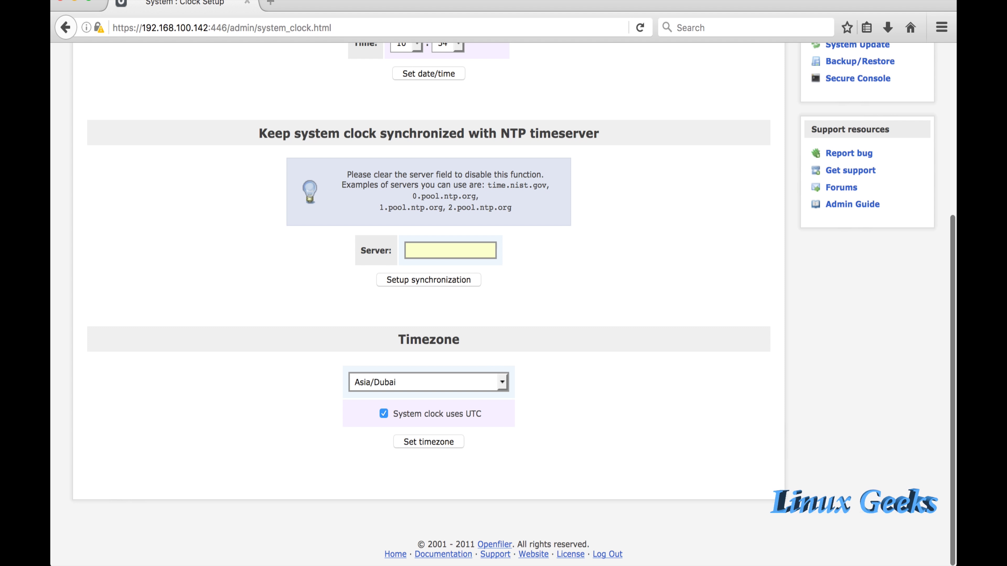
key(Tab)
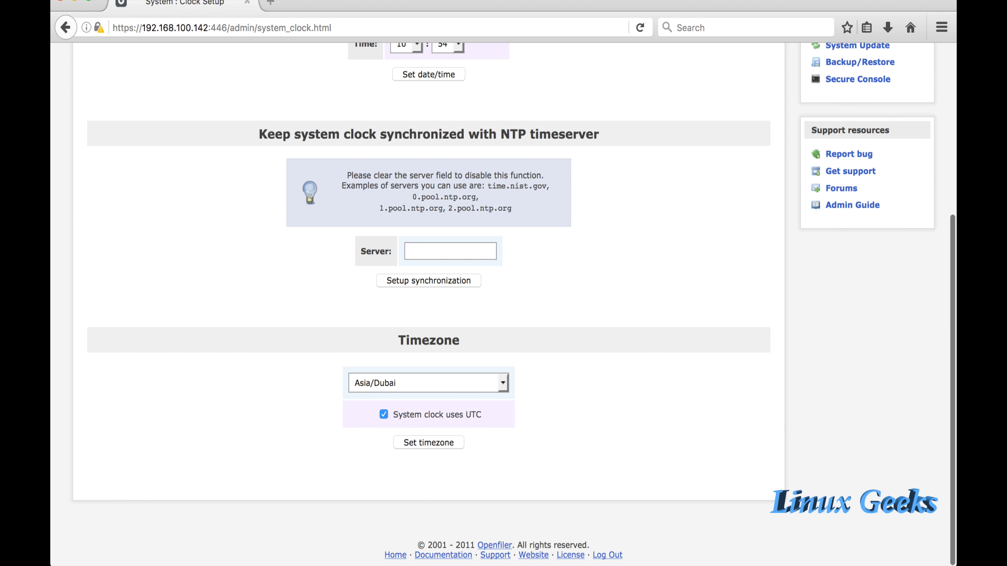
Open the UPS management page and examine the selector for adding a UPS device
scroll(862, 230, up, 10)
click(862, 229)
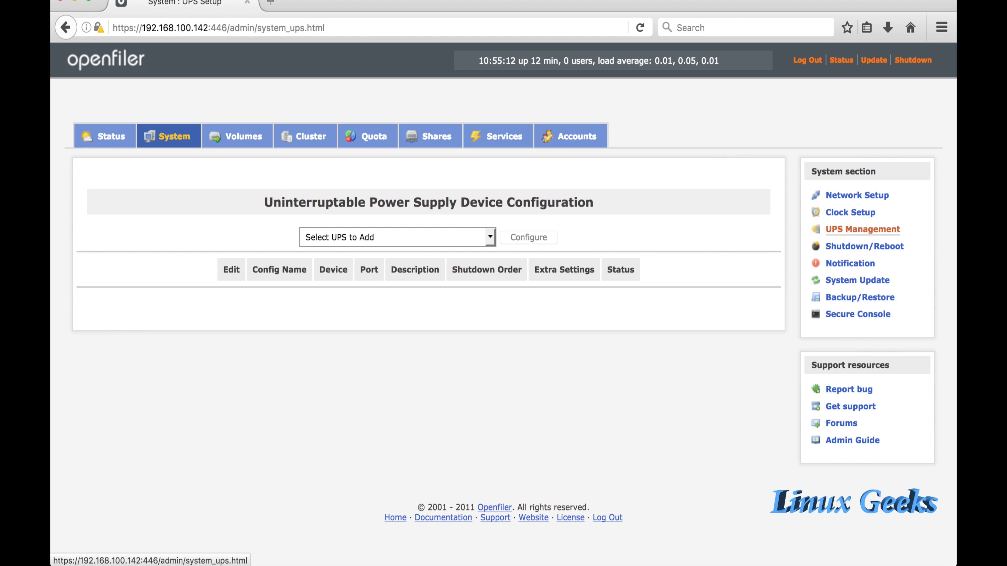
click(392, 237)
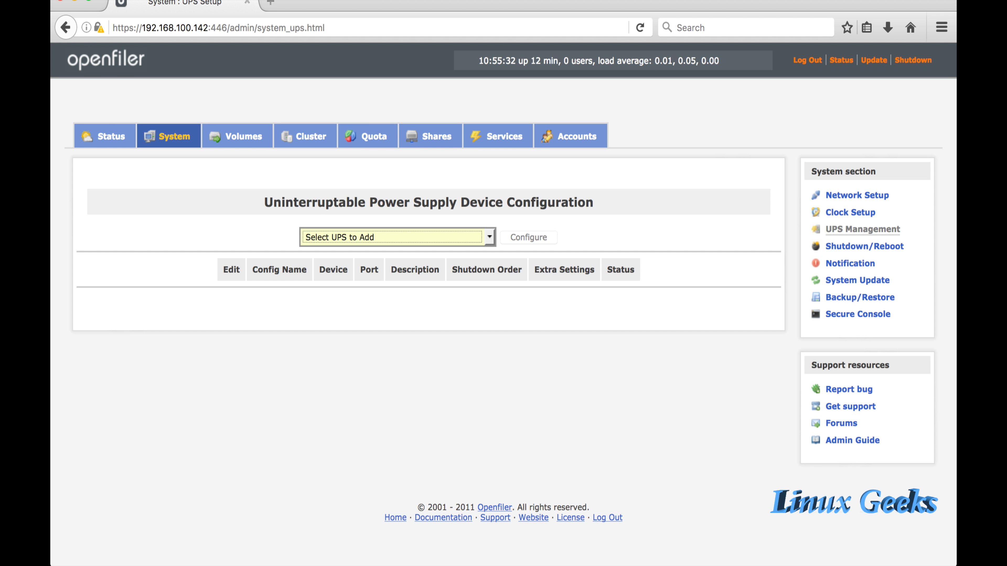
View the shutdown and reboot options, switching the filesystem check on startup on and back off
click(865, 246)
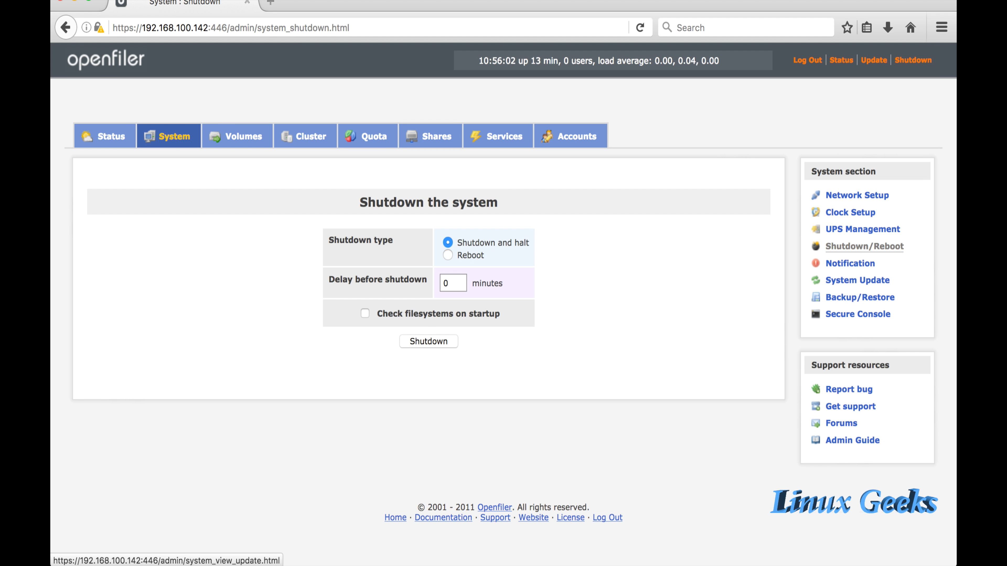
click(365, 313)
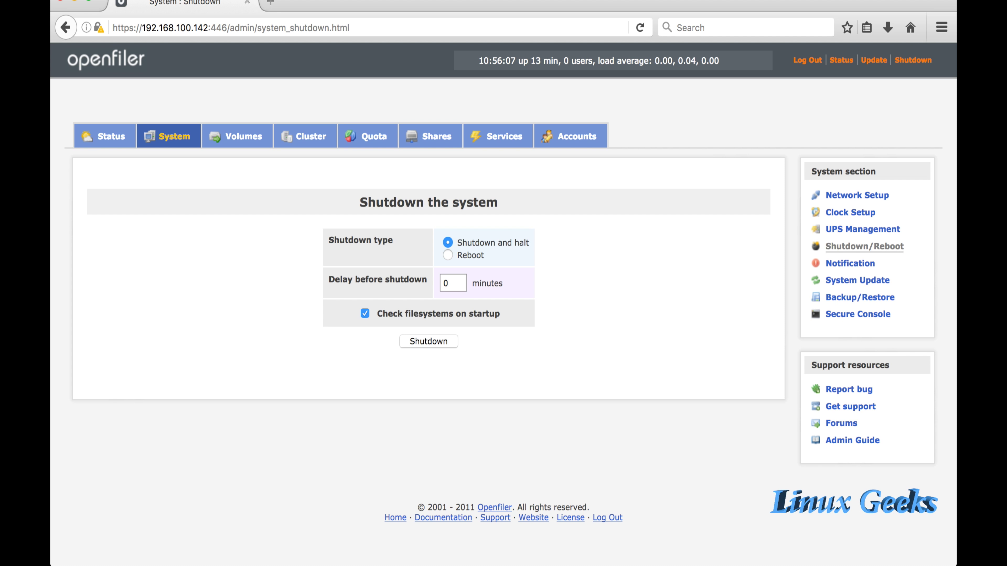
key(space)
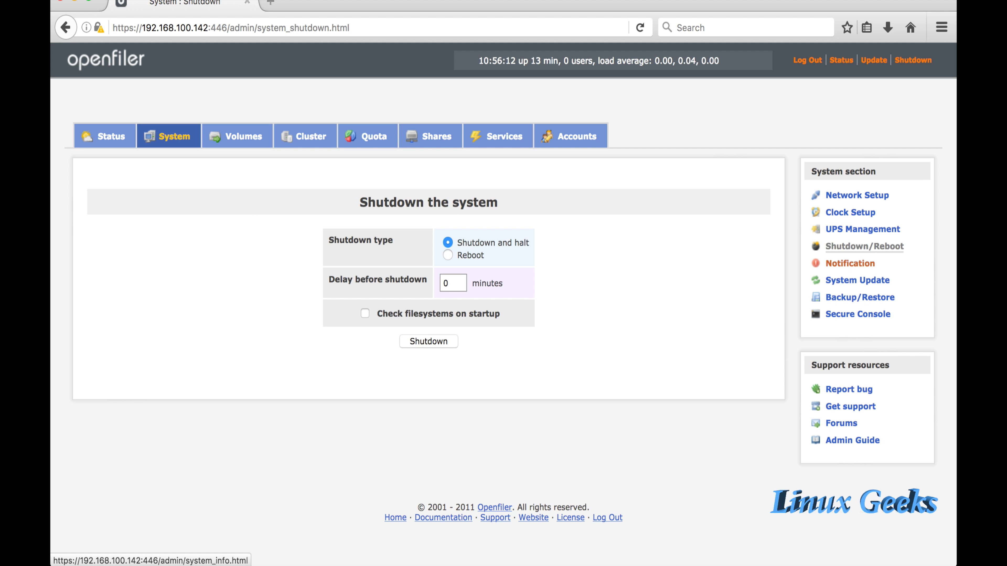
View the notification configuration with its recipient email field, and look through the update log on the system update page
click(850, 263)
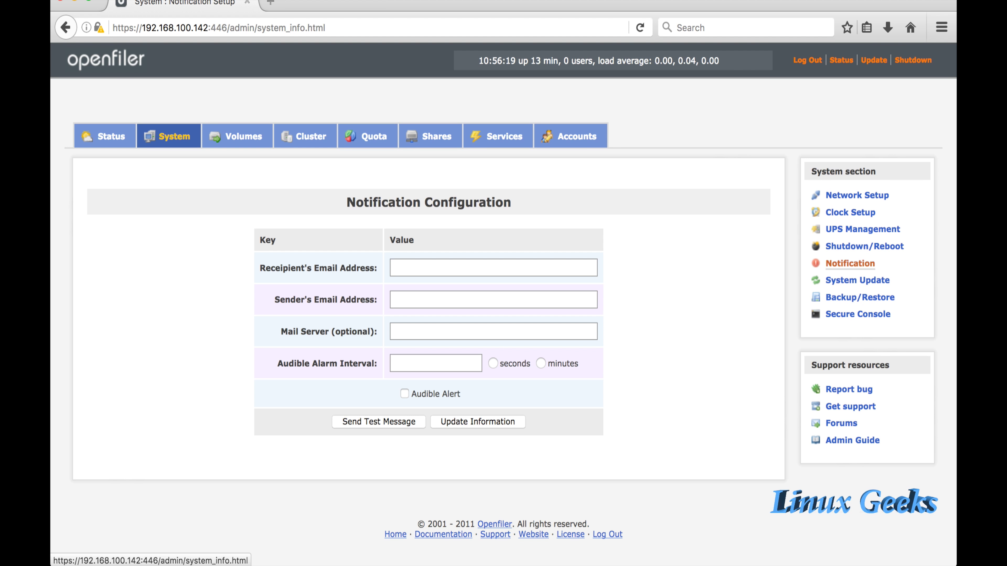
click(493, 267)
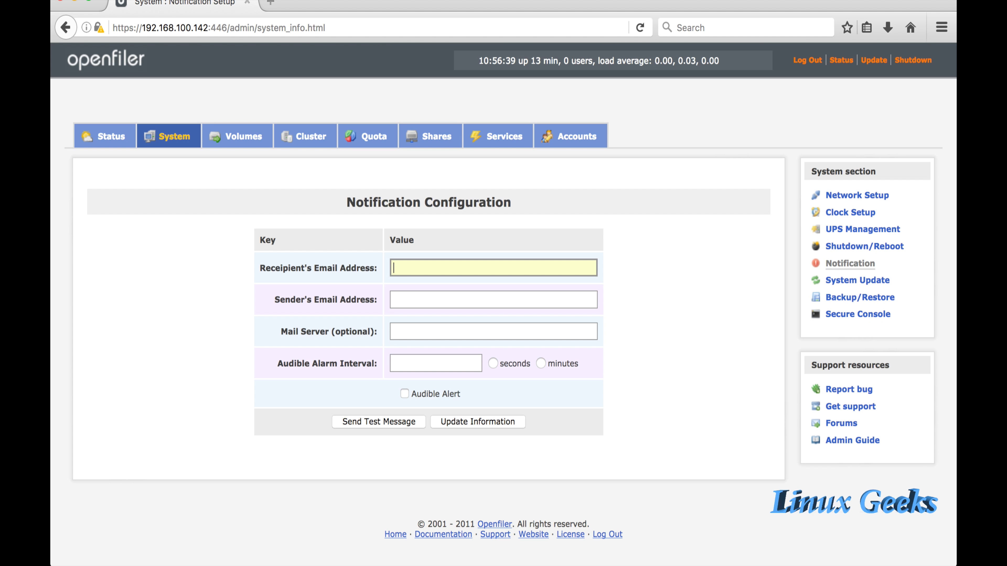
click(857, 280)
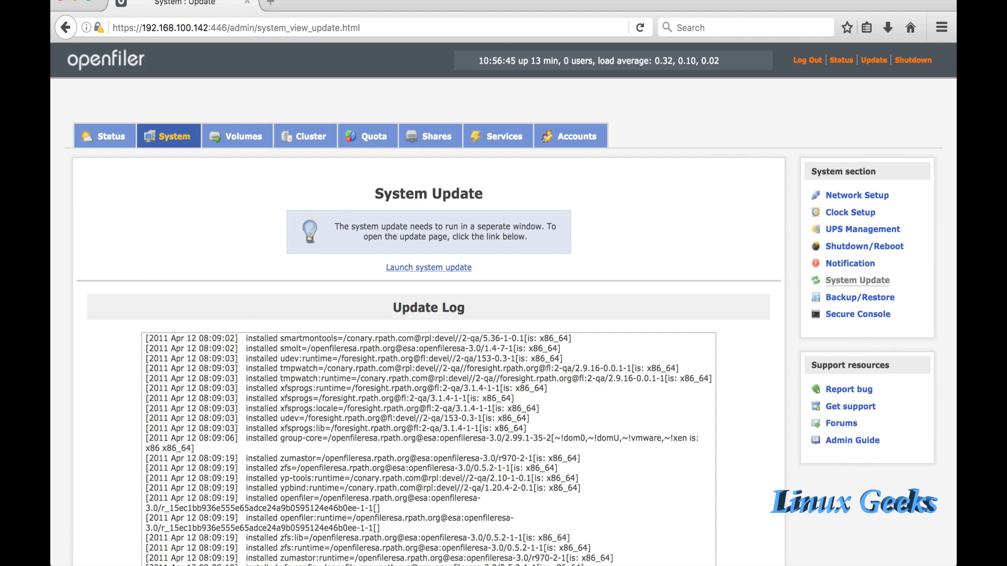
scroll(428, 302, down, 5)
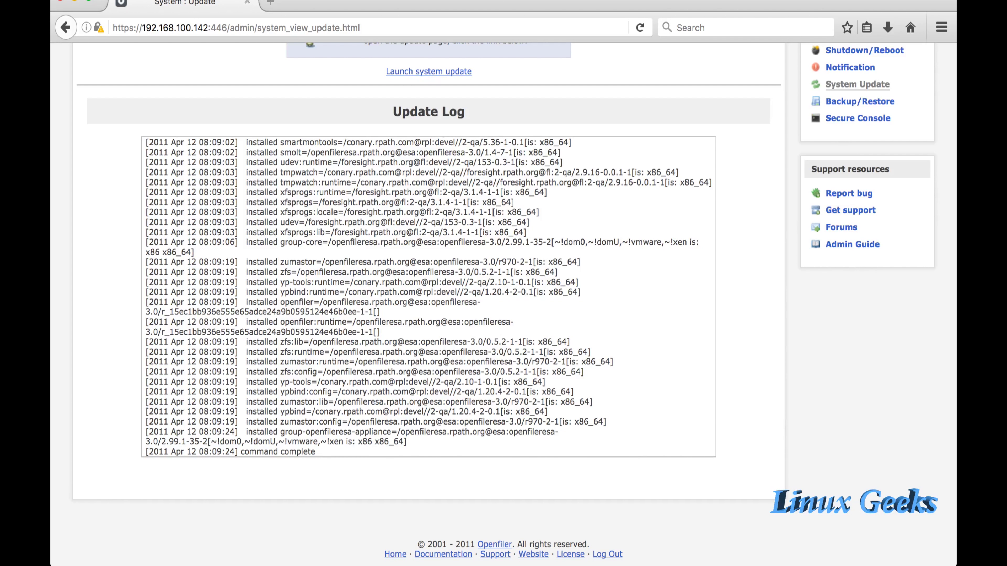
scroll(428, 297, up, 10)
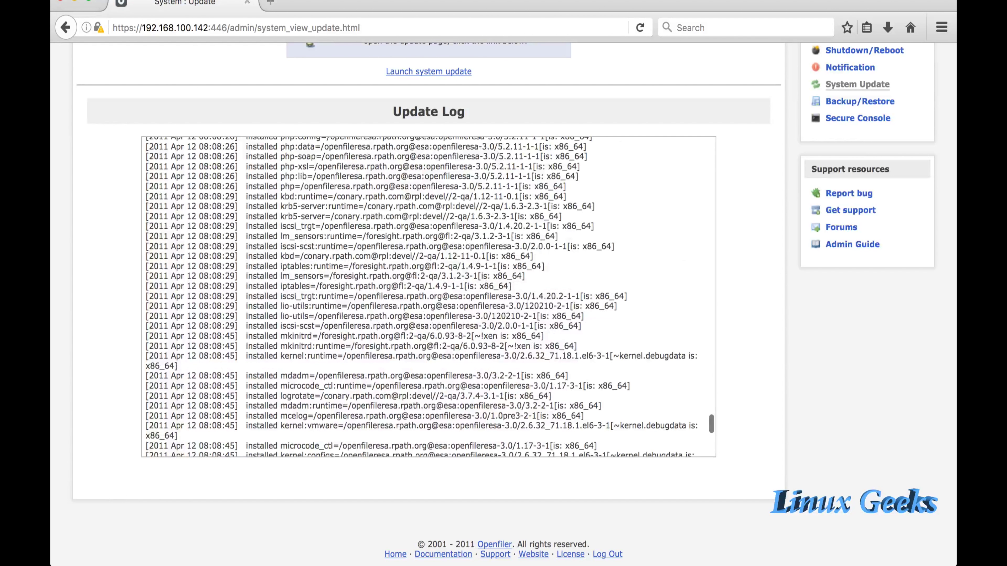
scroll(429, 298, up, 5)
View the backup and restore configuration page, and load the Java applet of the secure console
click(860, 101)
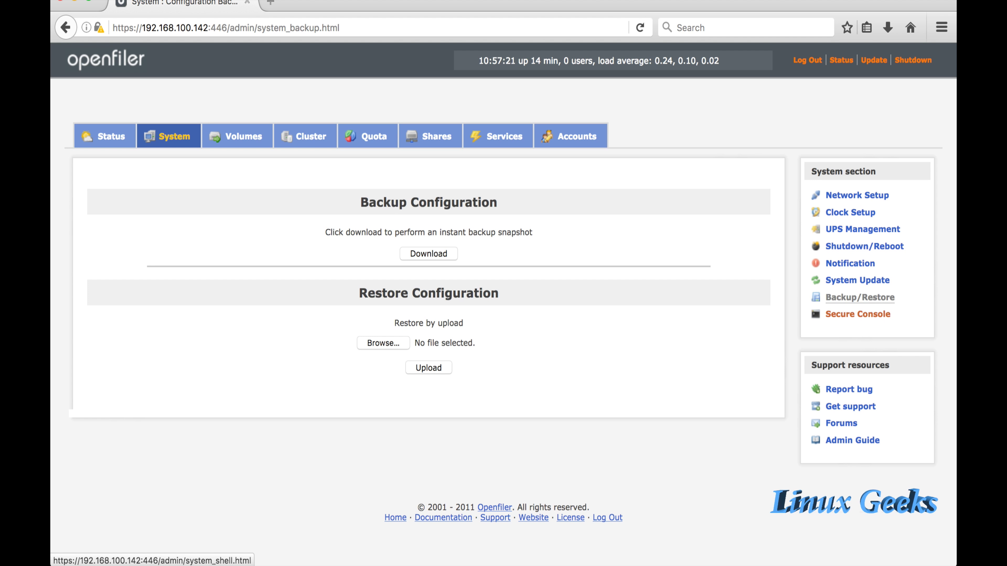
click(857, 314)
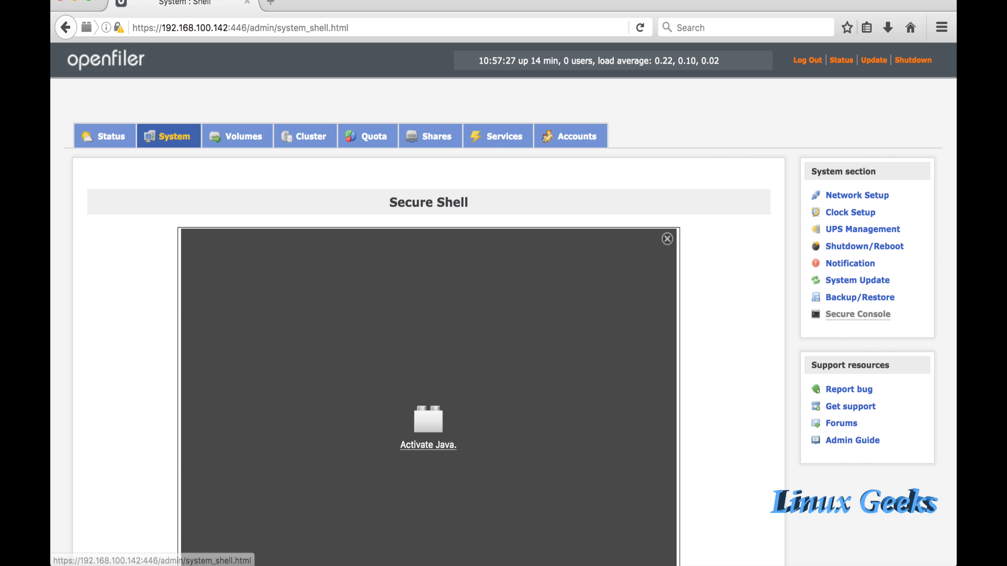
scroll(504, 302, down, 3)
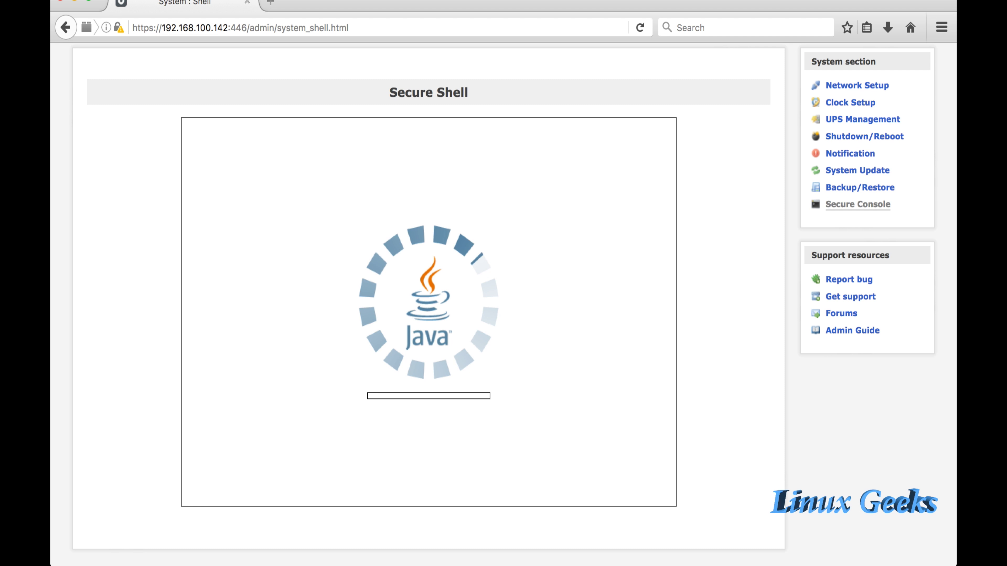
scroll(504, 302, up, 3)
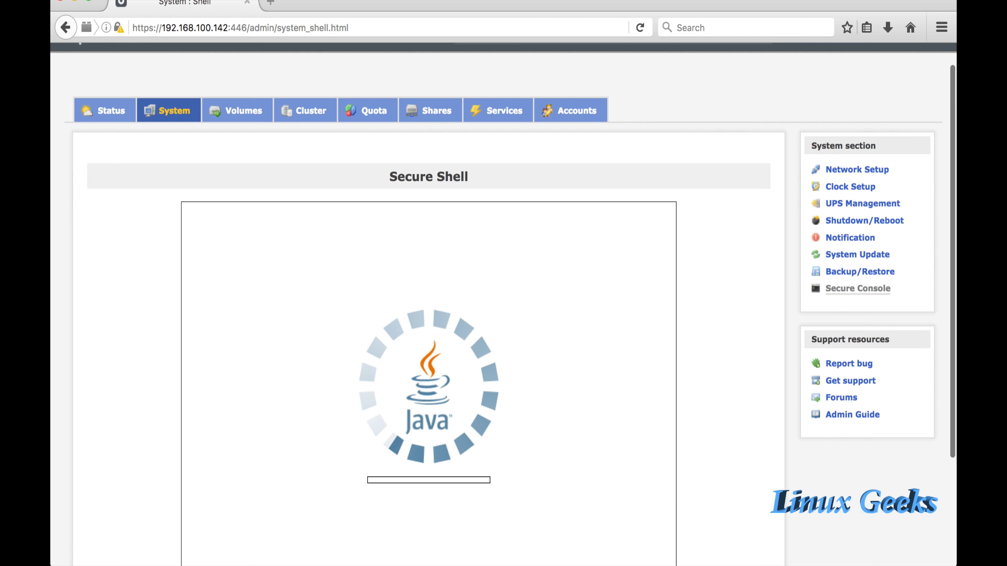
scroll(504, 301, up, 1)
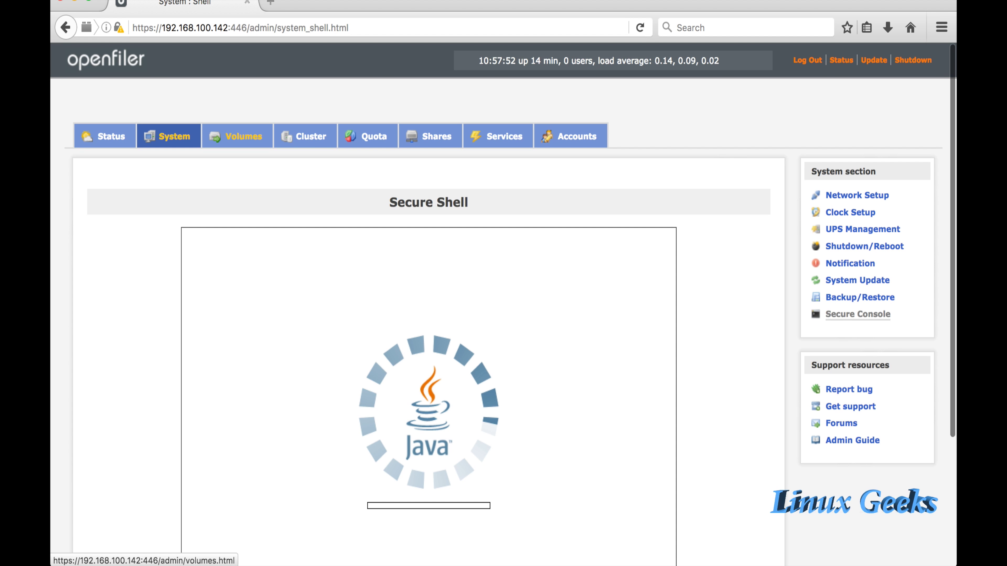
Open the volume group management page of the Volumes section
click(238, 137)
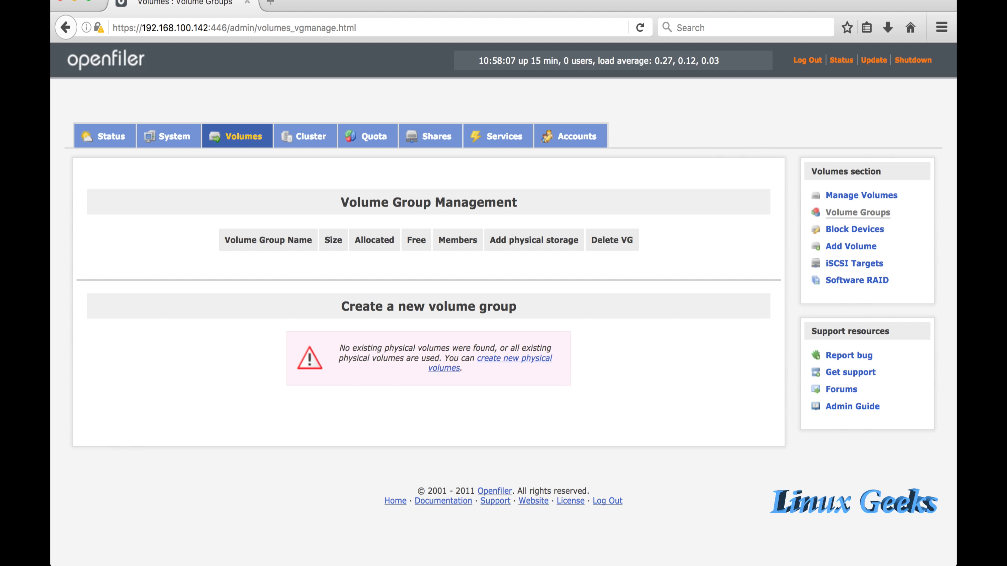
View the volume management and block device pages of the Volumes section, and request the page for adding a volume
click(861, 195)
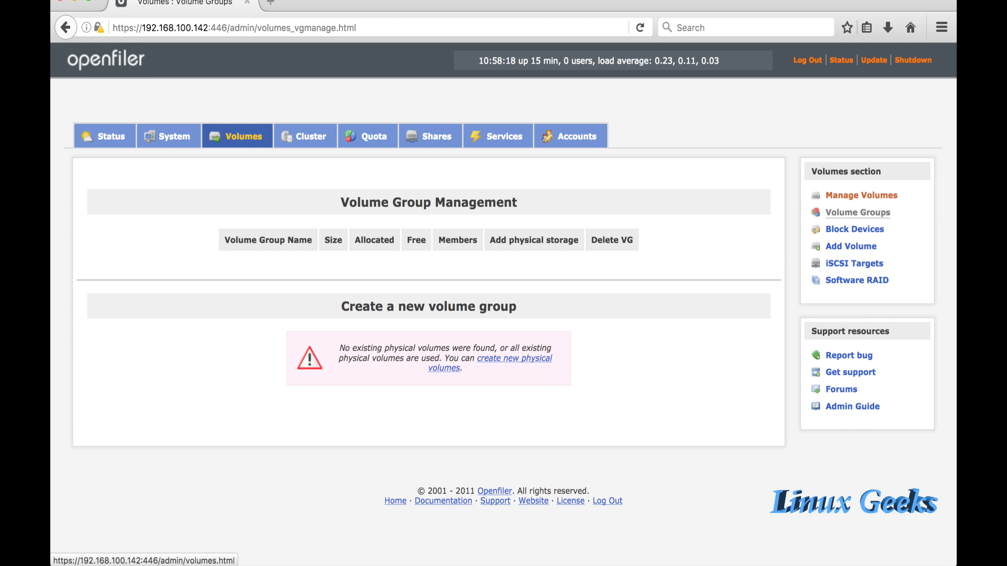
click(854, 229)
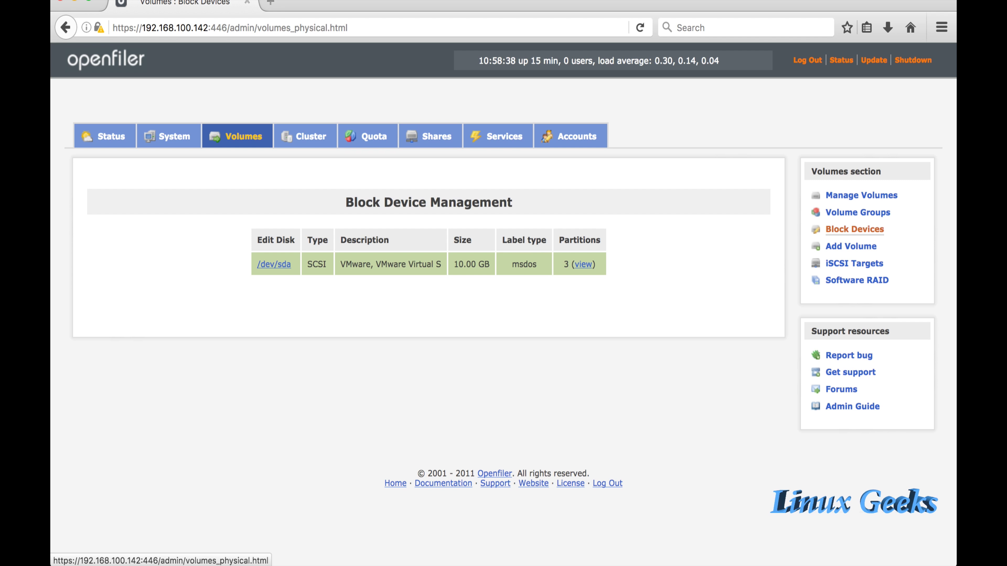
click(850, 247)
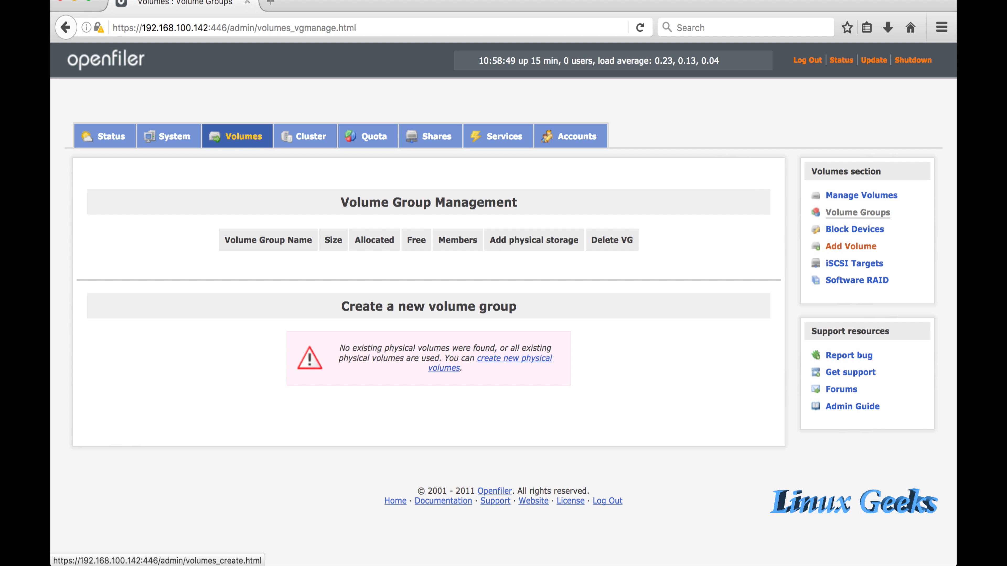
View the iSCSI targets page, going through its target configuration, LUN mapping, network ACL and CHAP authentication views
click(854, 263)
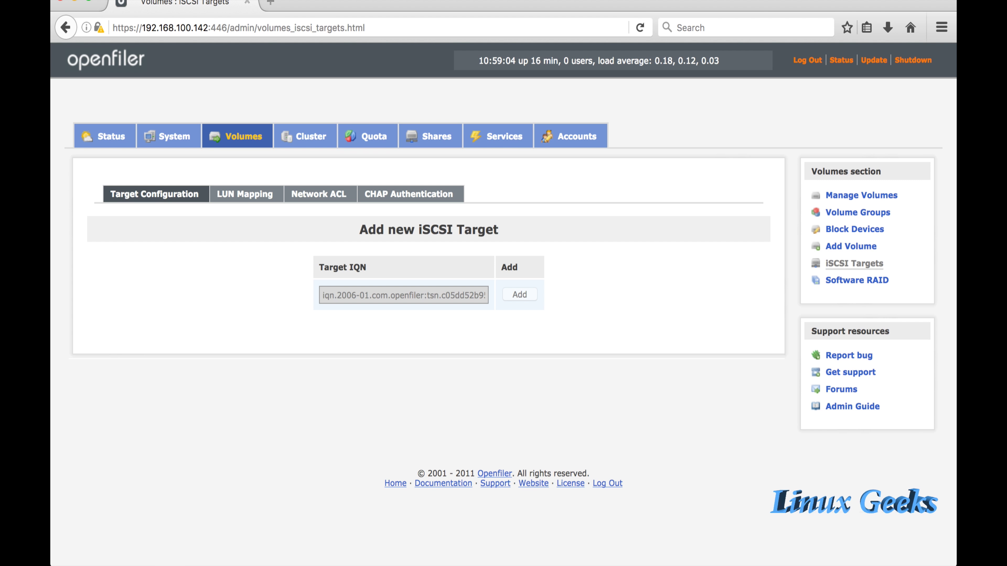
click(245, 194)
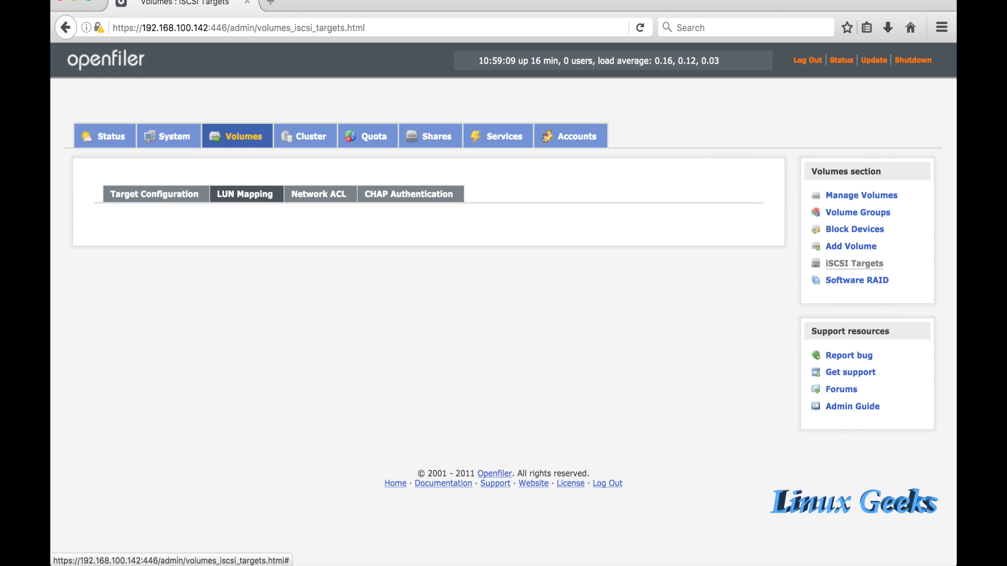
click(319, 194)
click(408, 194)
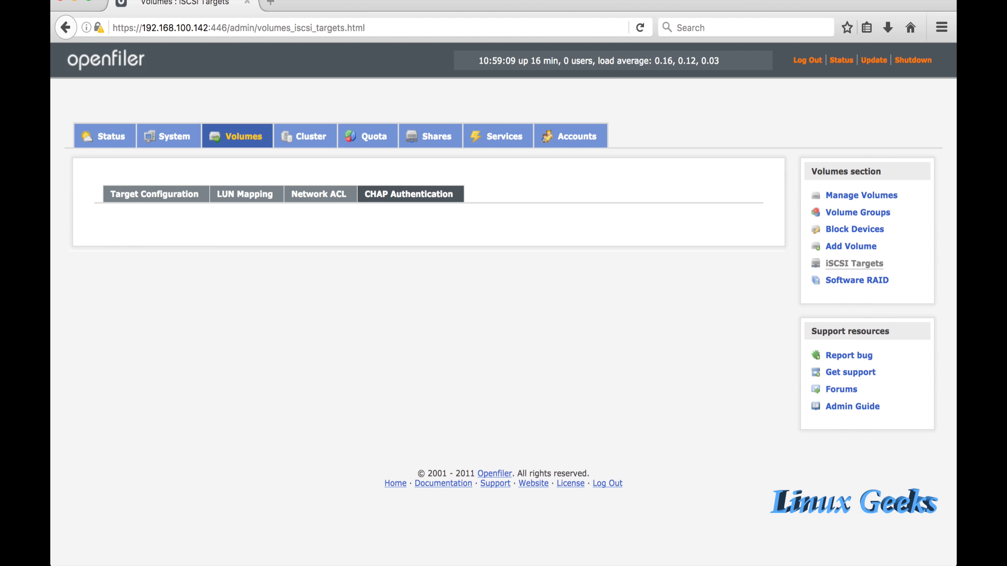
click(155, 194)
View the software RAID management page, and open the Cluster section's status page
click(857, 280)
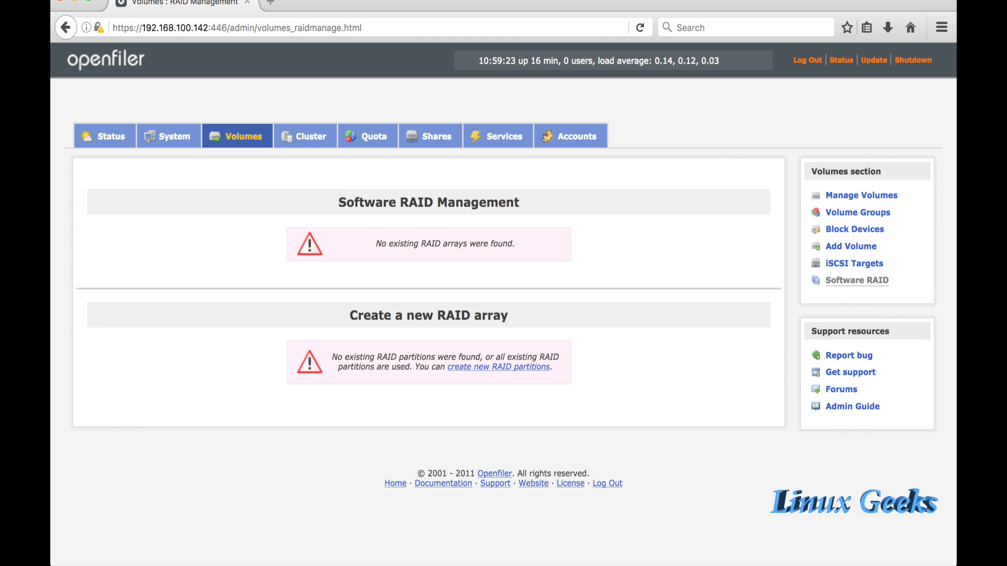
click(304, 136)
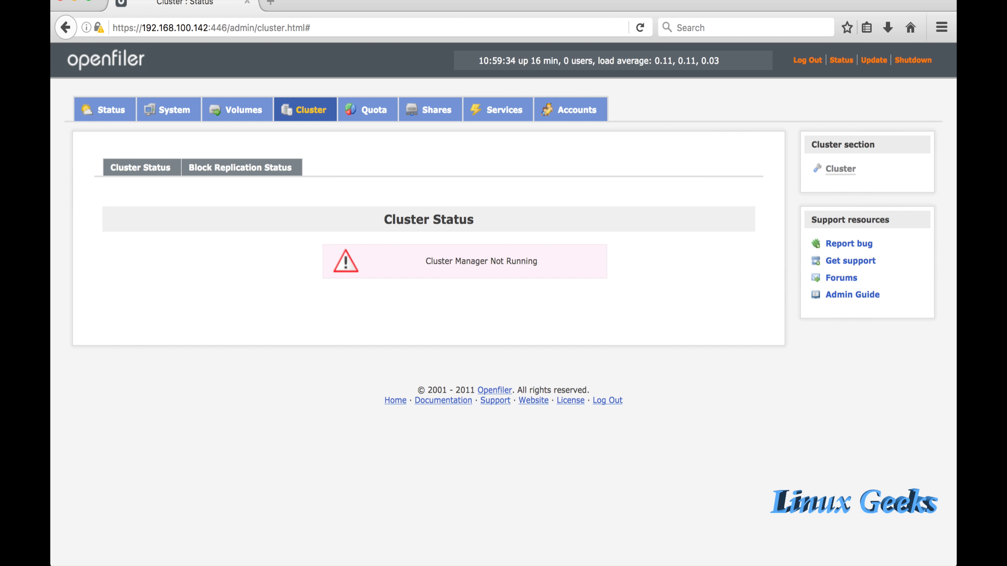
Try to view the Quota section, and look at the existing shares and snapshot shares of the Shares section
click(373, 110)
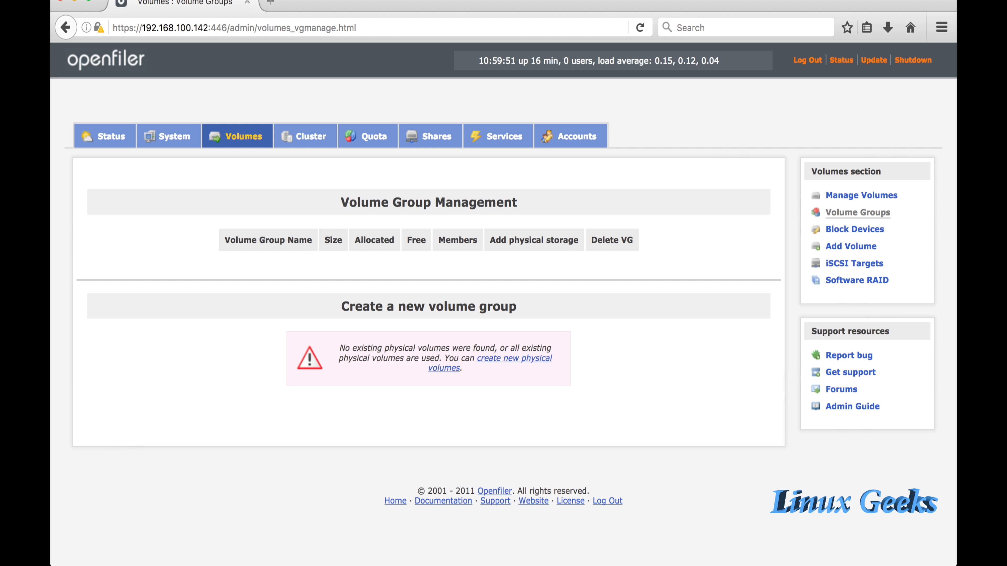
click(374, 136)
click(436, 136)
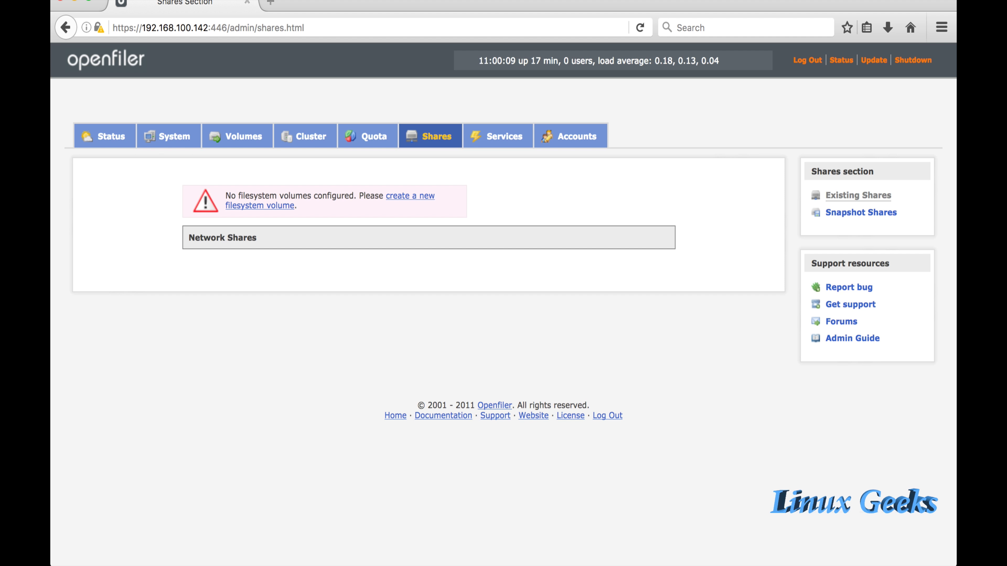
click(860, 212)
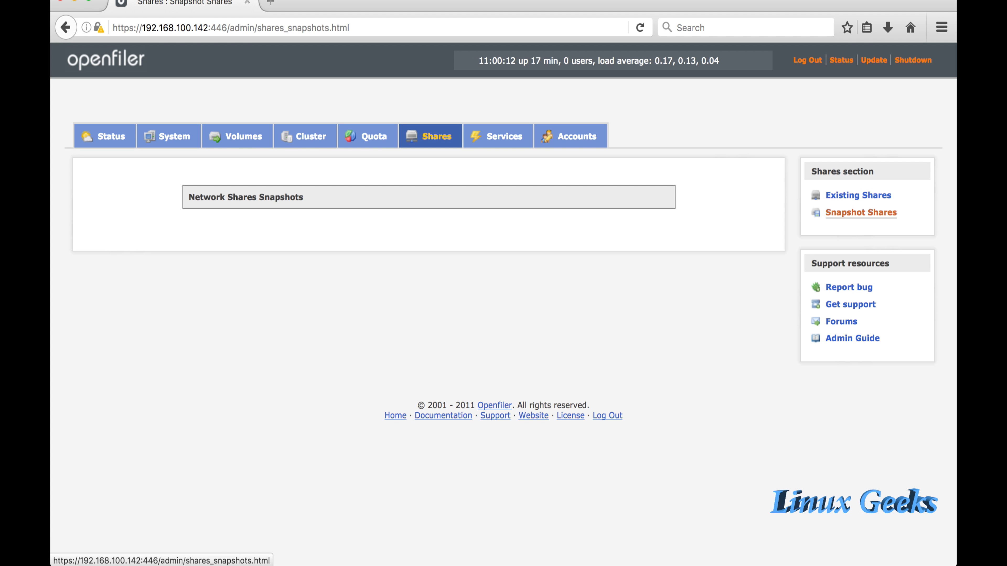
Look through the service list of the Services section, examining boot status, current status and the start and stop options
click(504, 137)
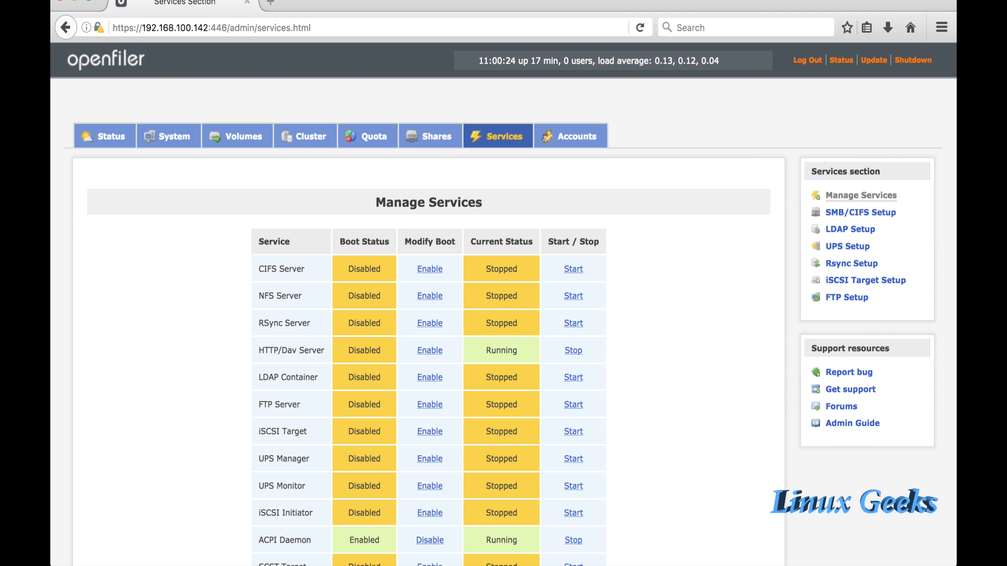
scroll(504, 301, down, 5)
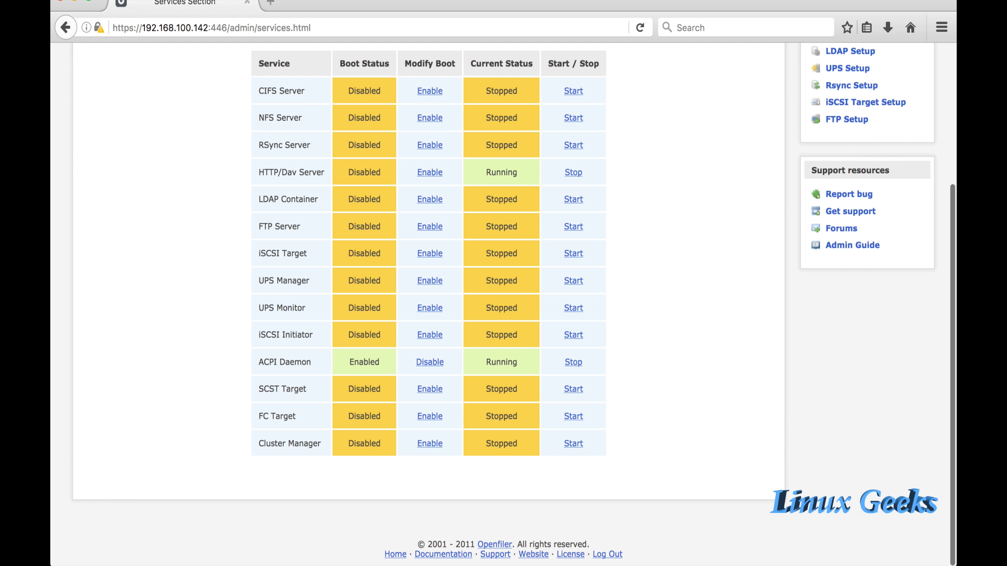
drag(258, 90, 304, 91)
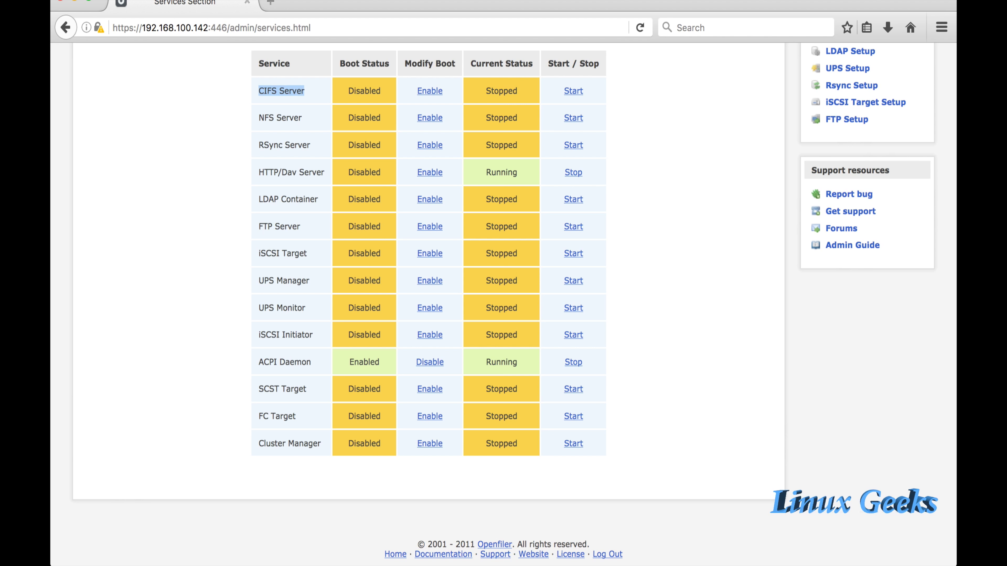
click(305, 91)
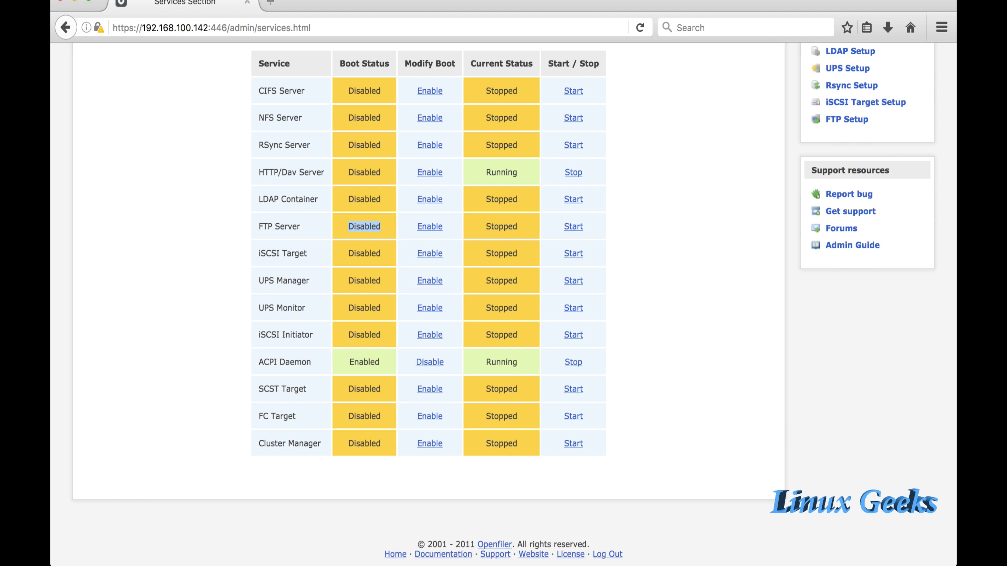
scroll(503, 278, up, 5)
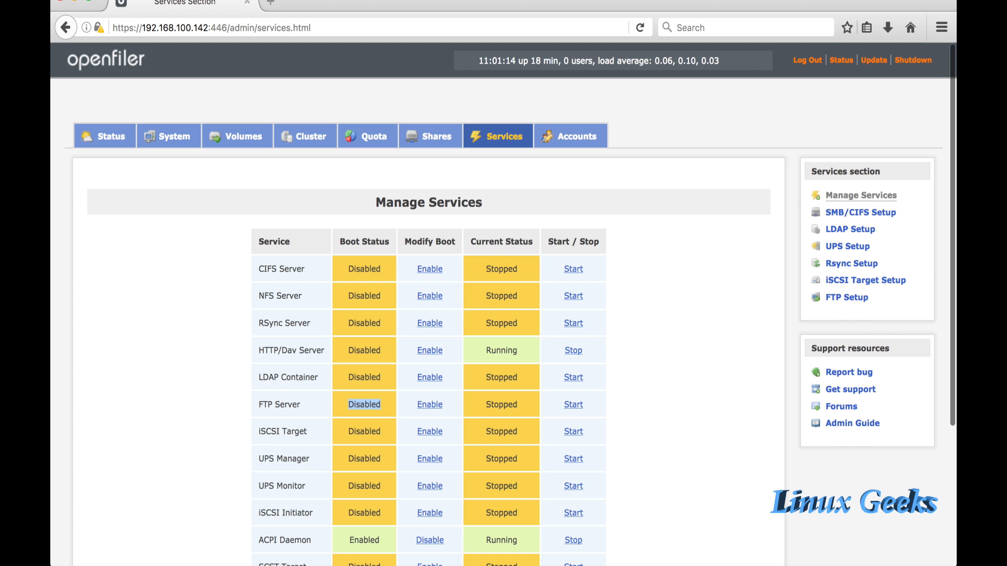
scroll(504, 278, down, 5)
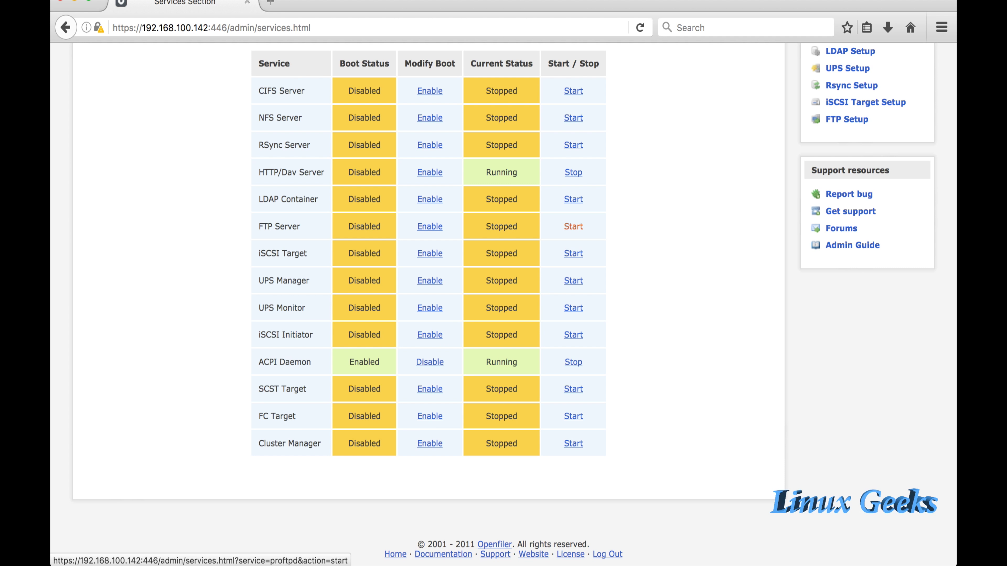
click(573, 227)
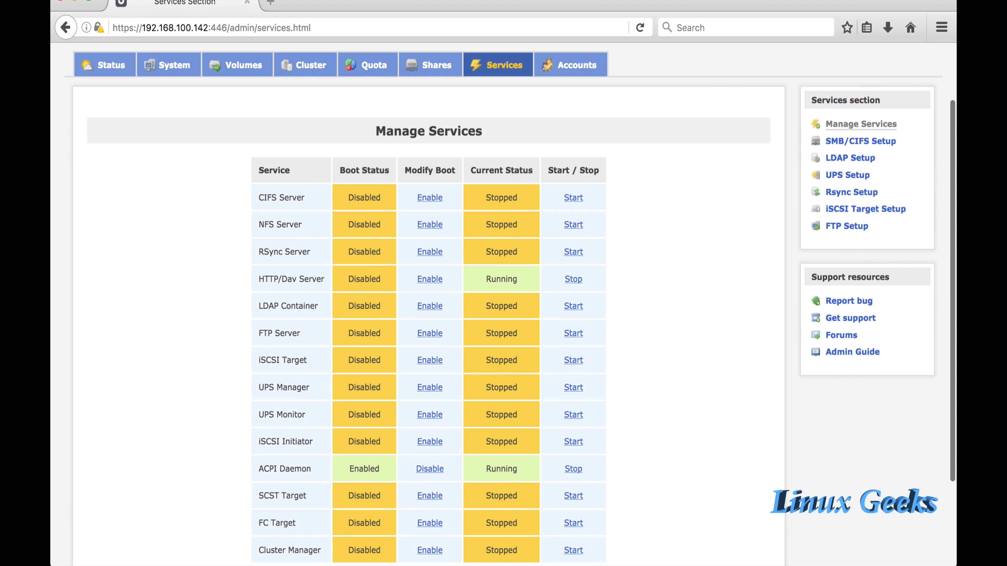
Look through the SMB/CIFS setup page, from the server string to the charset settings
click(860, 141)
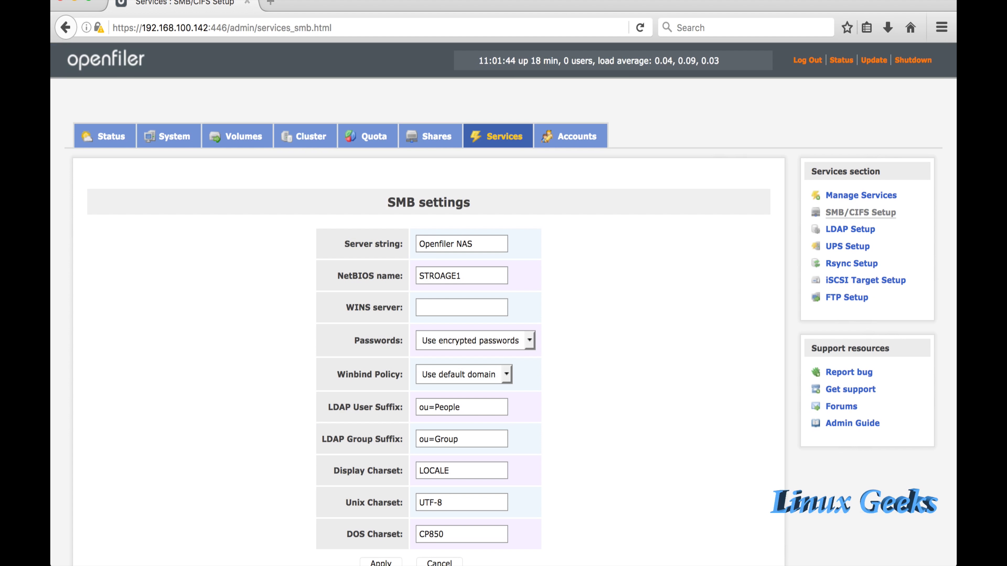
scroll(503, 302, down, 3)
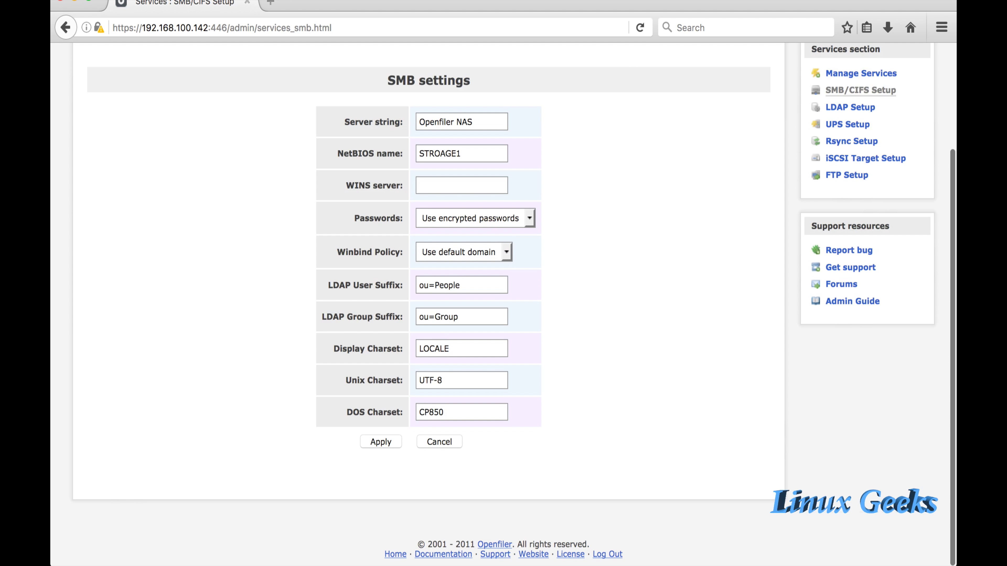
scroll(504, 301, up, 3)
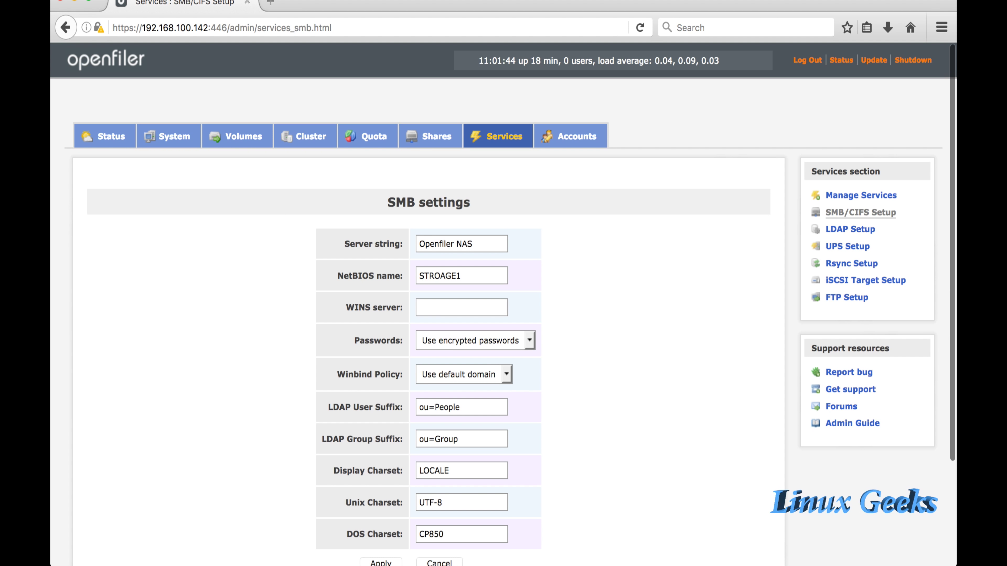
scroll(503, 301, down, 3)
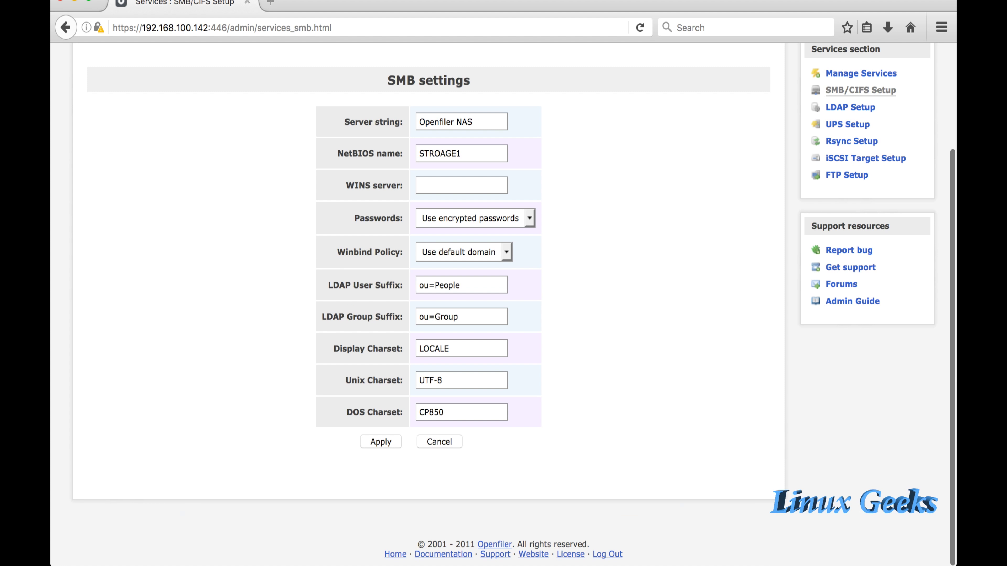
scroll(504, 302, up, 3)
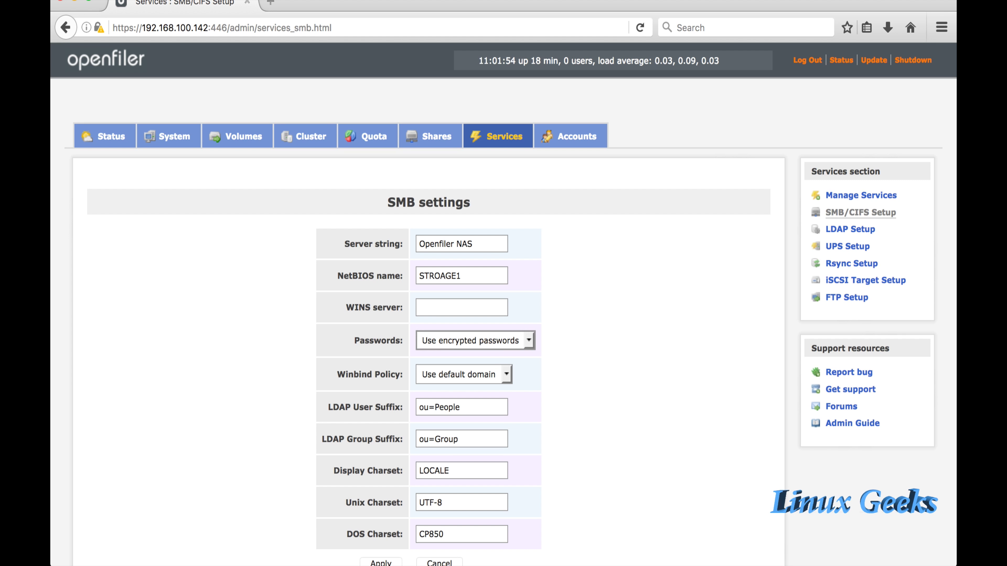
Look through the local LDAP settings, reading the backup, recover, rebuild and clear directory options
click(850, 230)
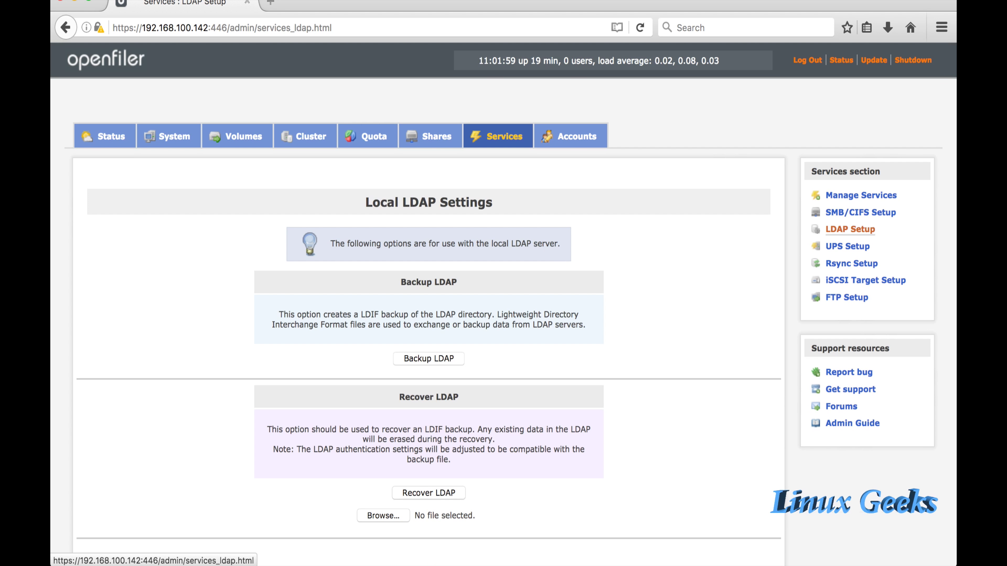
scroll(504, 305, down, 10)
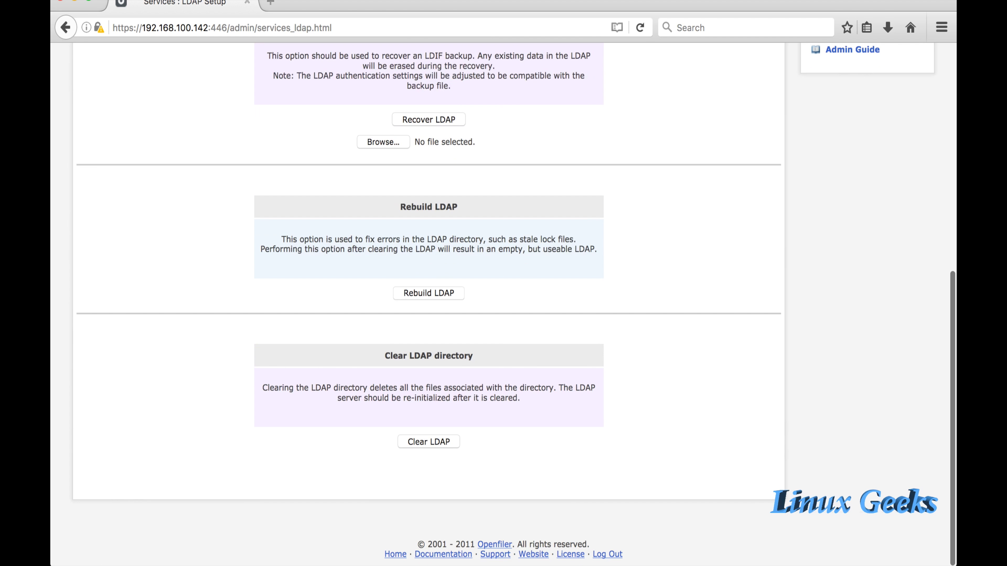
scroll(504, 305, up, 8)
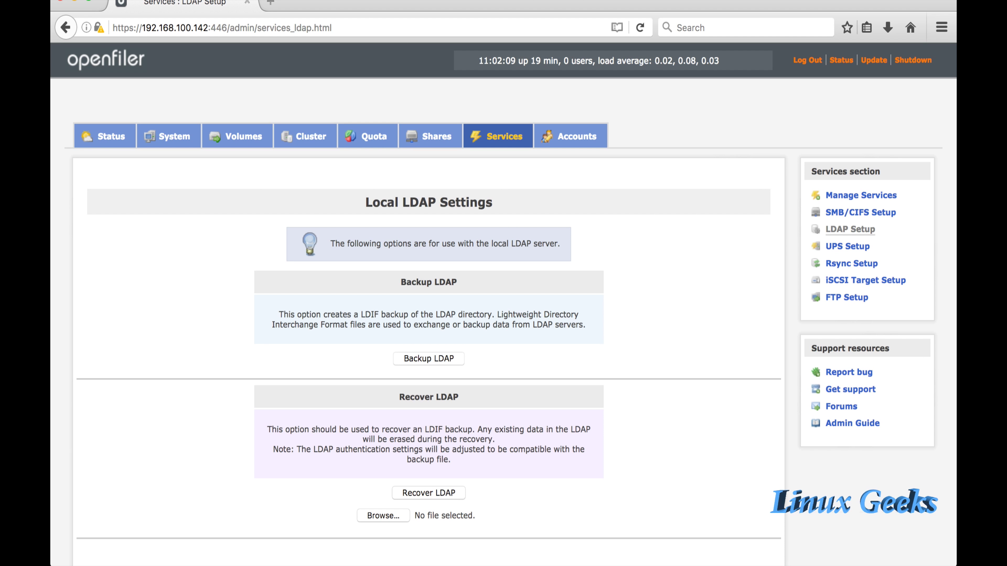
scroll(504, 304, down, 10)
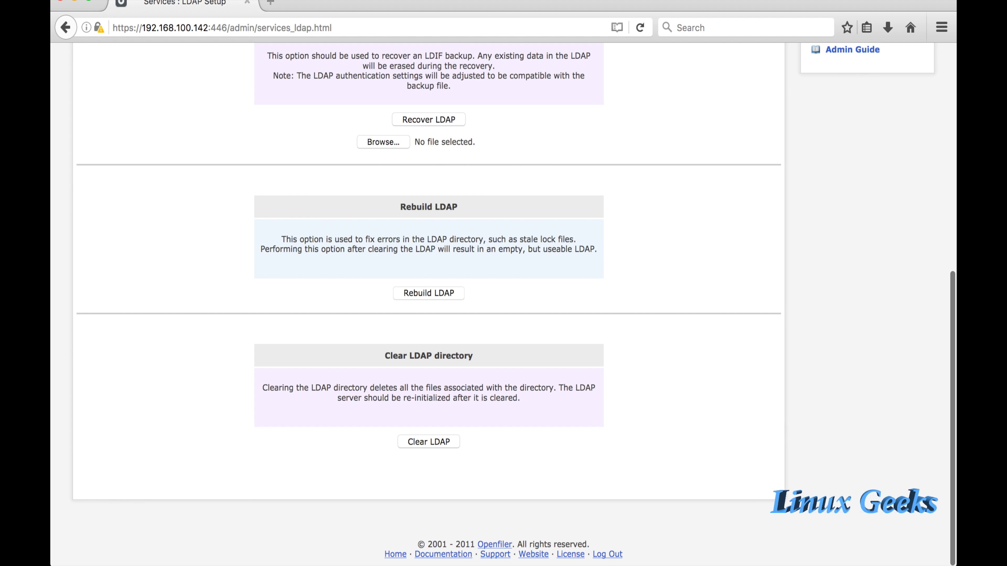
scroll(503, 305, up, 2)
scroll(503, 305, up, 10)
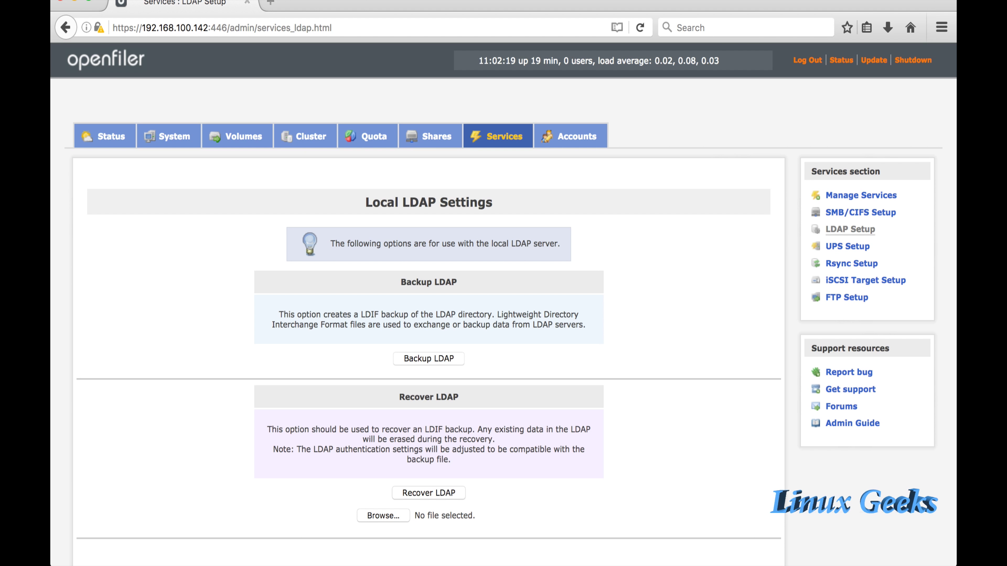
scroll(503, 305, down, 10)
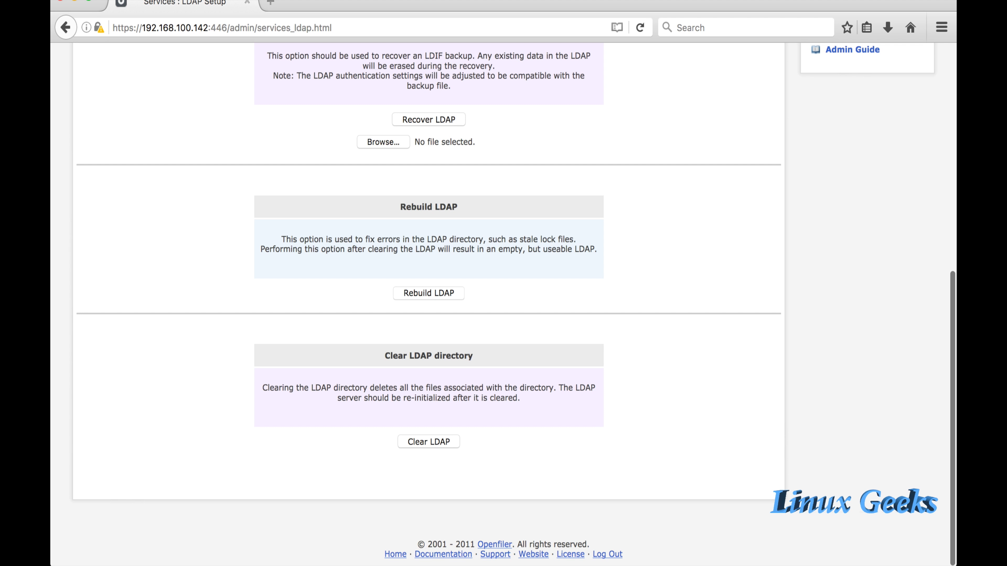
scroll(503, 305, up, 10)
View the UPS administrative tasks and the Rsync settings of the Services section
click(848, 246)
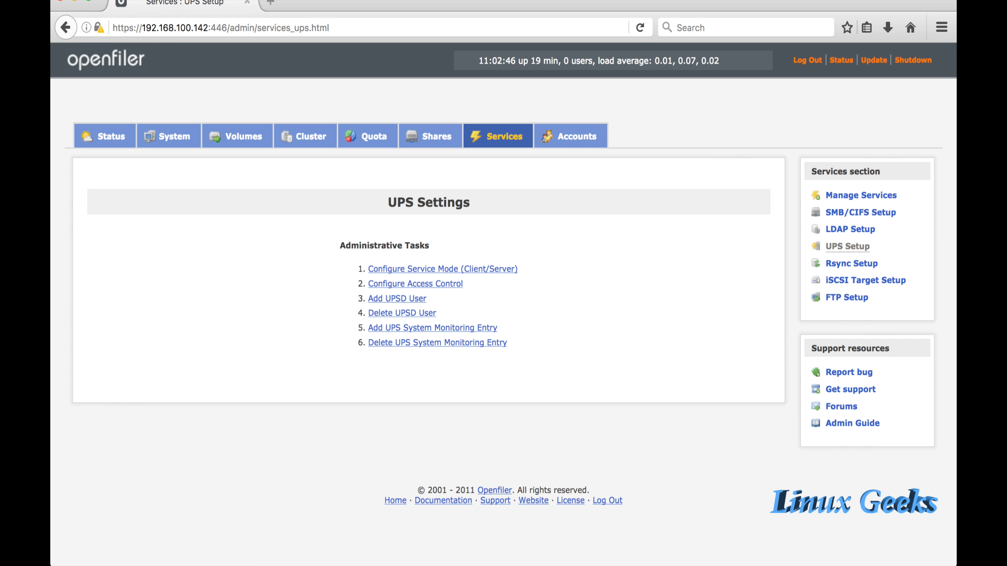
click(852, 263)
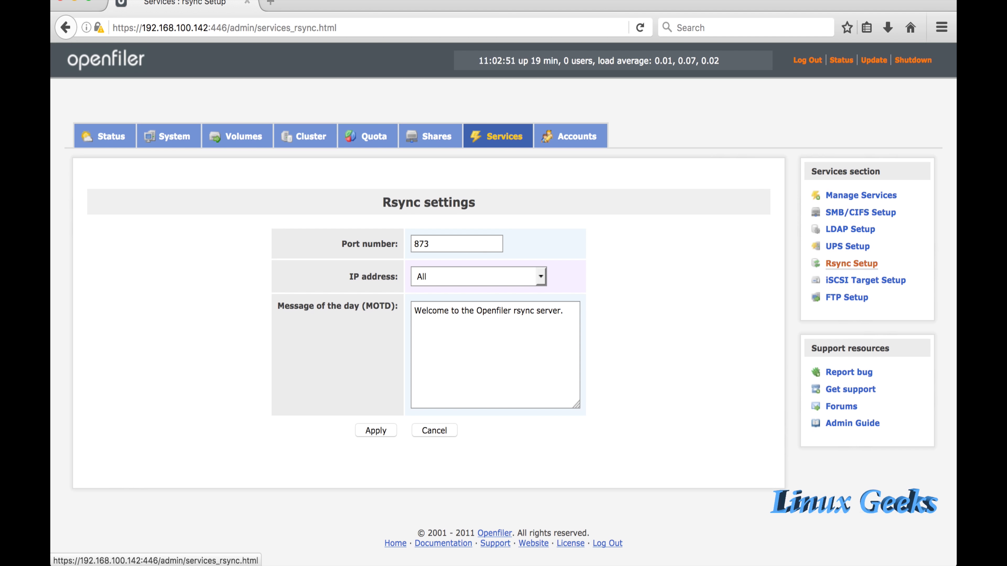
View the iSCSI target setup page and examine the user type options for adding a discovery CHAP user
click(865, 280)
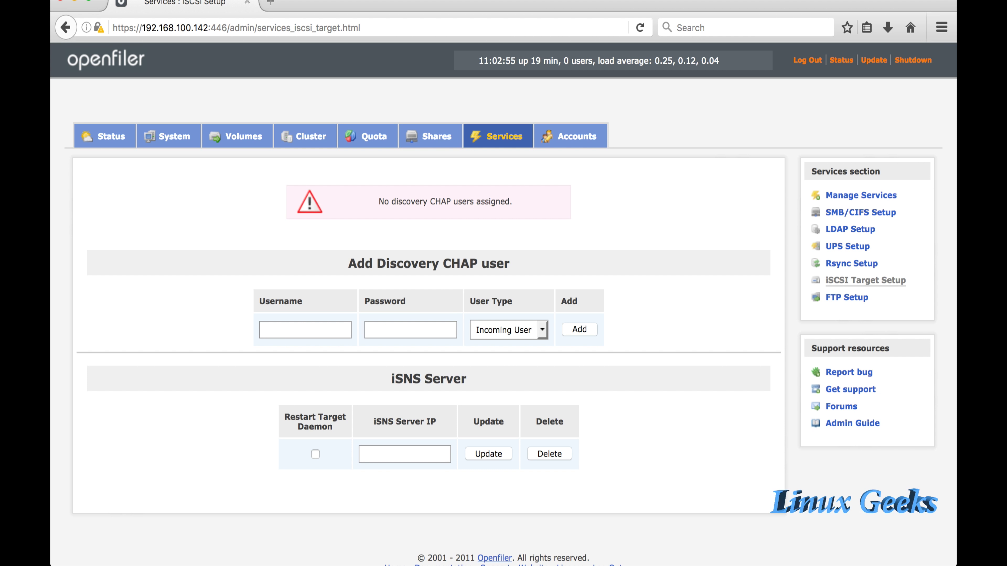
click(504, 330)
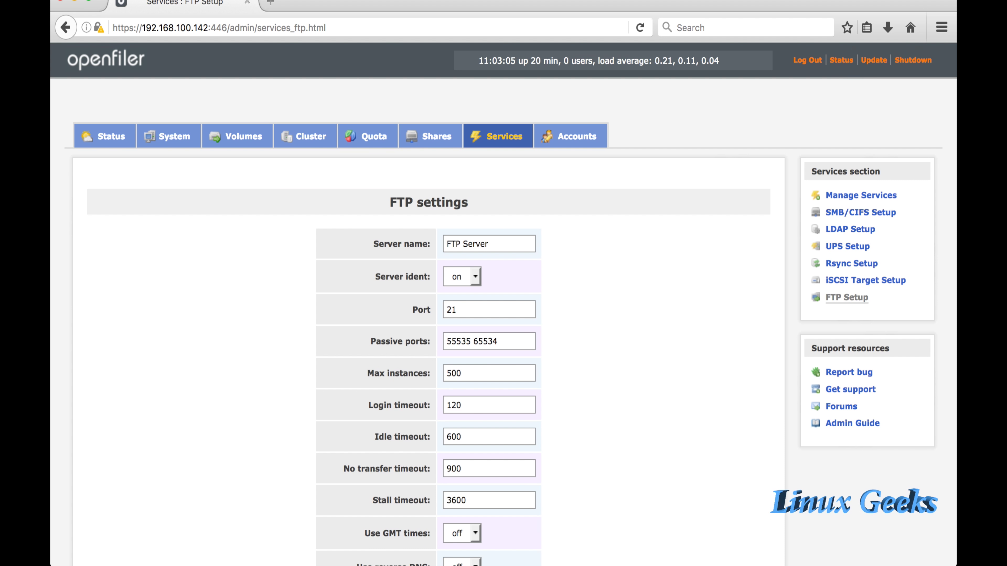
Look through the FTP settings, and open the administrator password page of the Accounts section
scroll(504, 301, down, 5)
scroll(504, 301, up, 5)
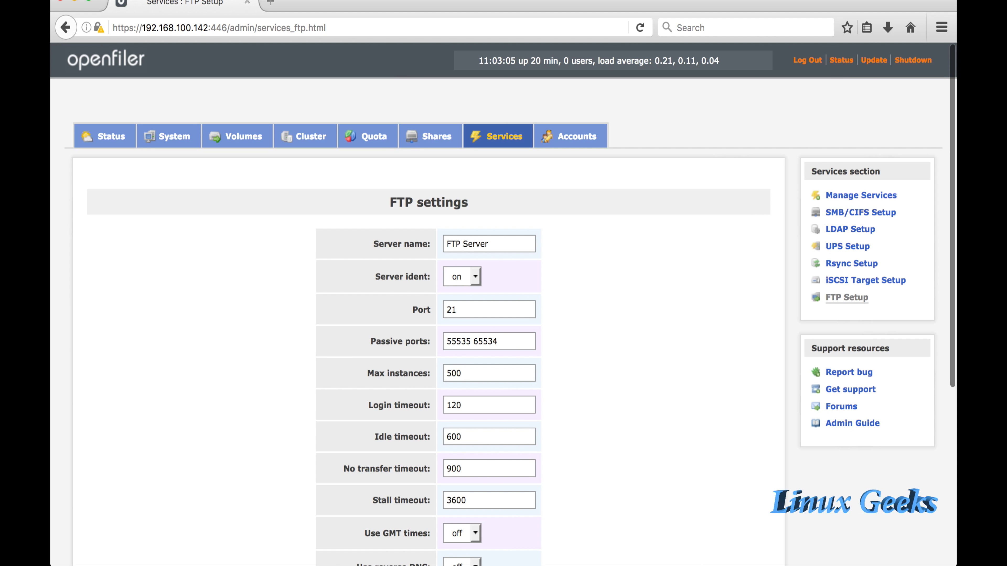
scroll(504, 301, down, 5)
scroll(504, 301, up, 5)
click(103, 136)
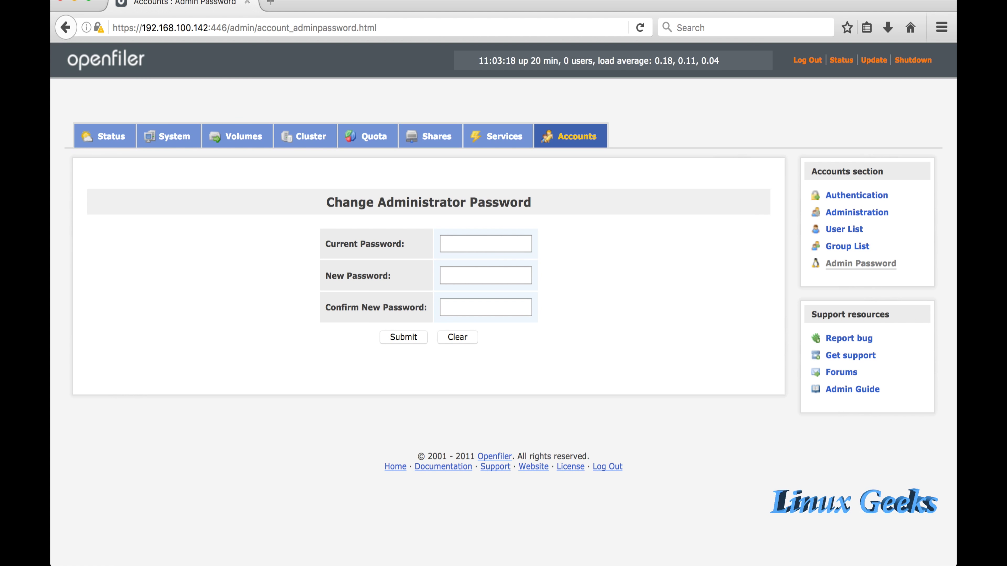
Go through the current, new and confirm password fields of the administrator password form without entering anything
key(Tab)
key(Tab)
key(Tab)
click(486, 275)
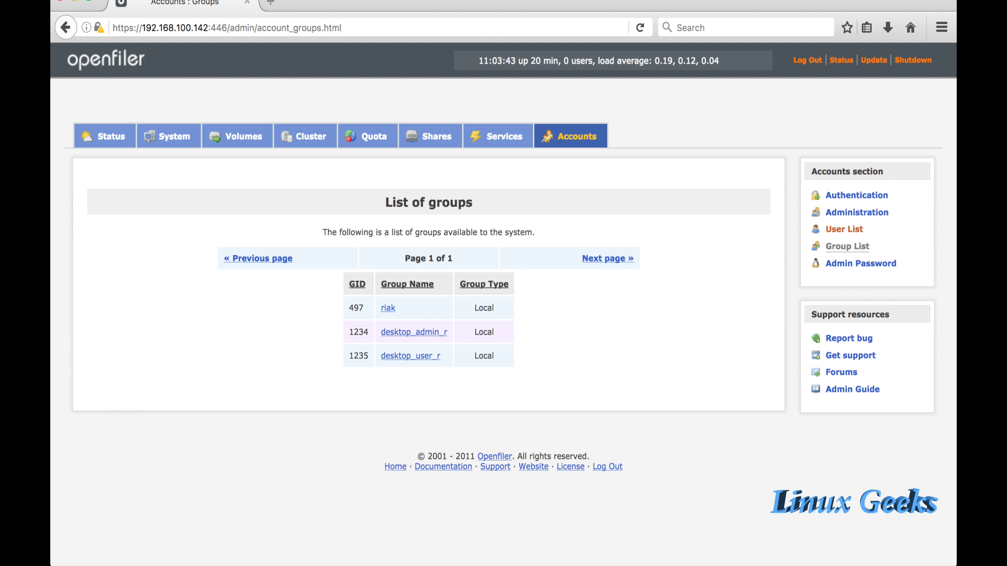
View the user list and account administration pages, and scan the user information settings on the Authentication page
click(845, 229)
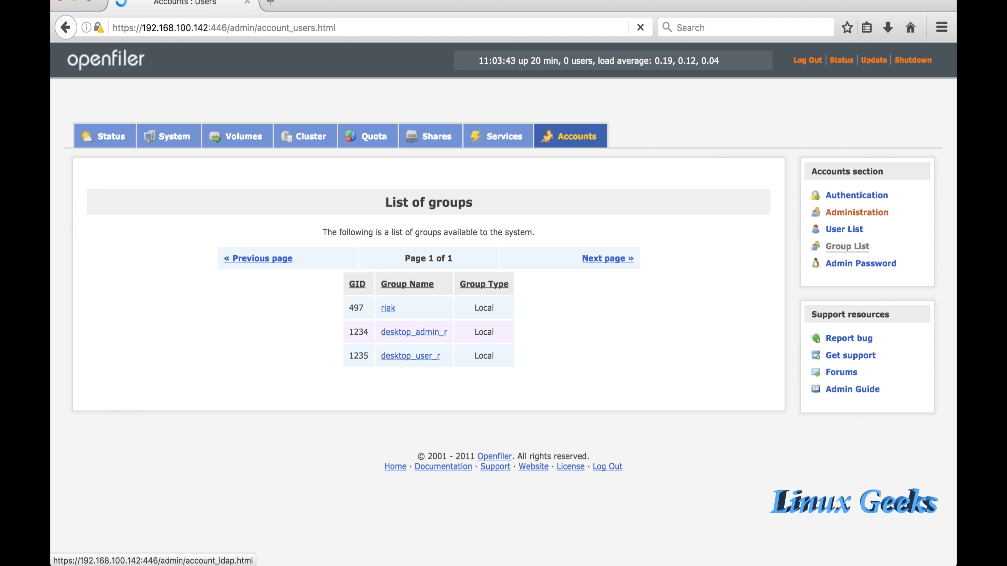
click(857, 212)
scroll(429, 278, down, 5)
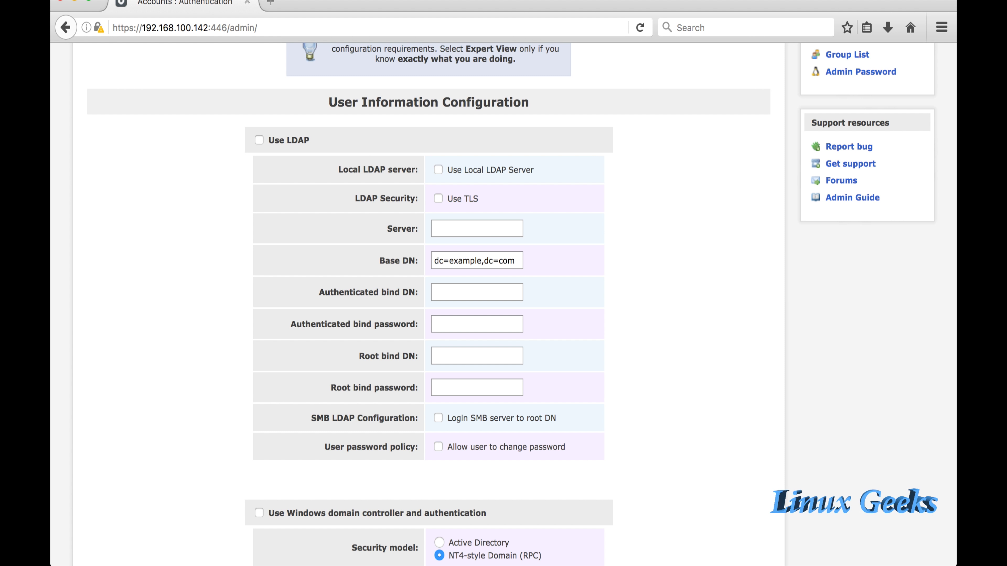
scroll(429, 278, up, 5)
scroll(504, 297, down, 6)
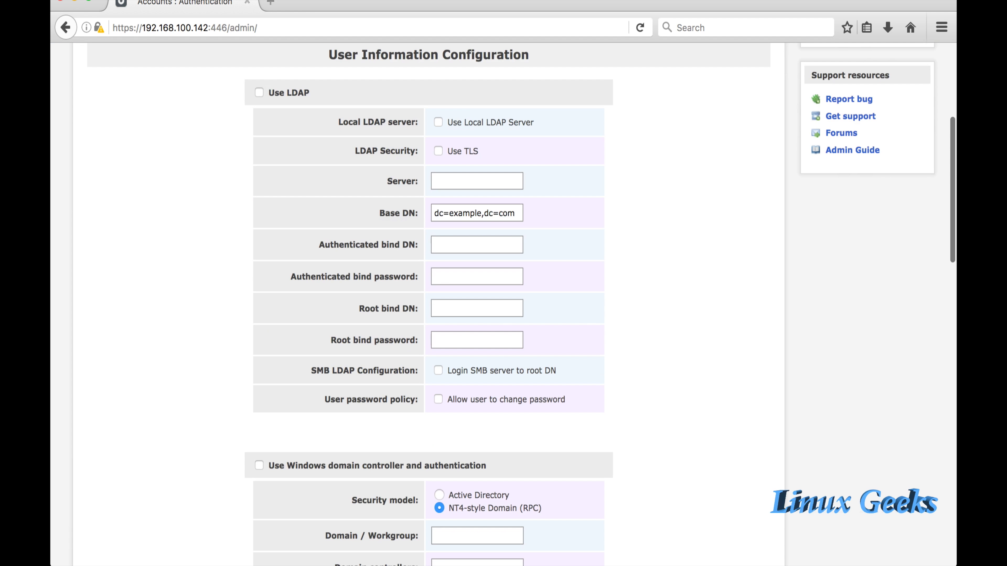
Switch the Use LDAP and Use Windows domain controller and authentication options on and back off
scroll(429, 278, up, 2)
click(259, 166)
click(259, 166)
scroll(429, 278, down, 9)
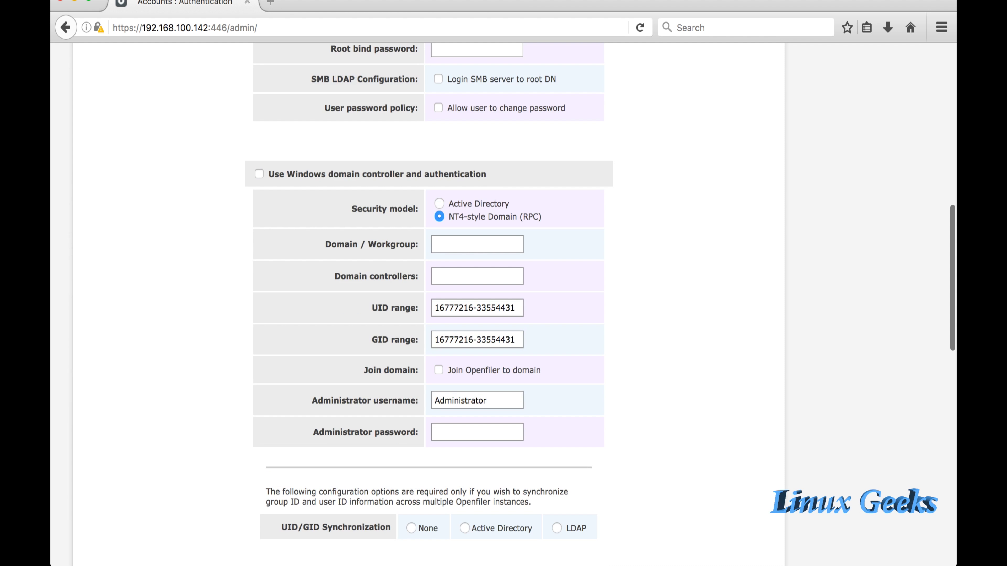
click(259, 174)
click(259, 174)
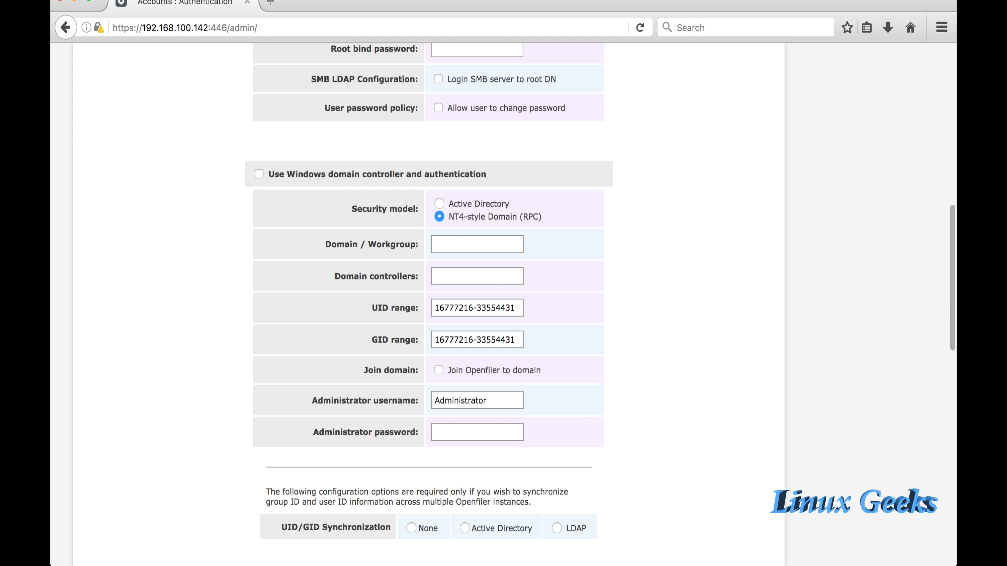
Look through the LDAP authentication, Kerberos 5 and NIS settings of the authentication configuration
scroll(259, 174, down, 9)
scroll(428, 277, down, 6)
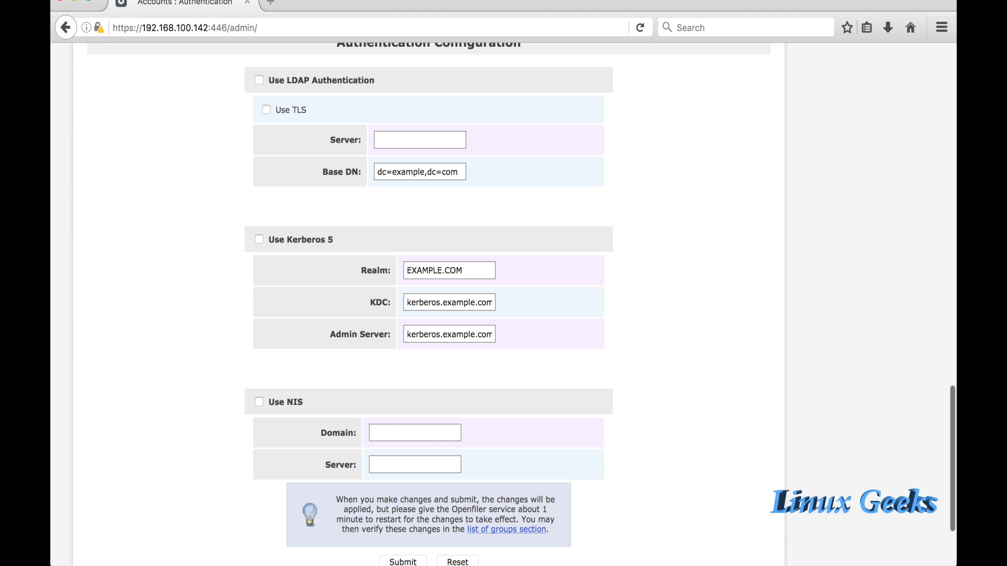
scroll(428, 278, up, 15)
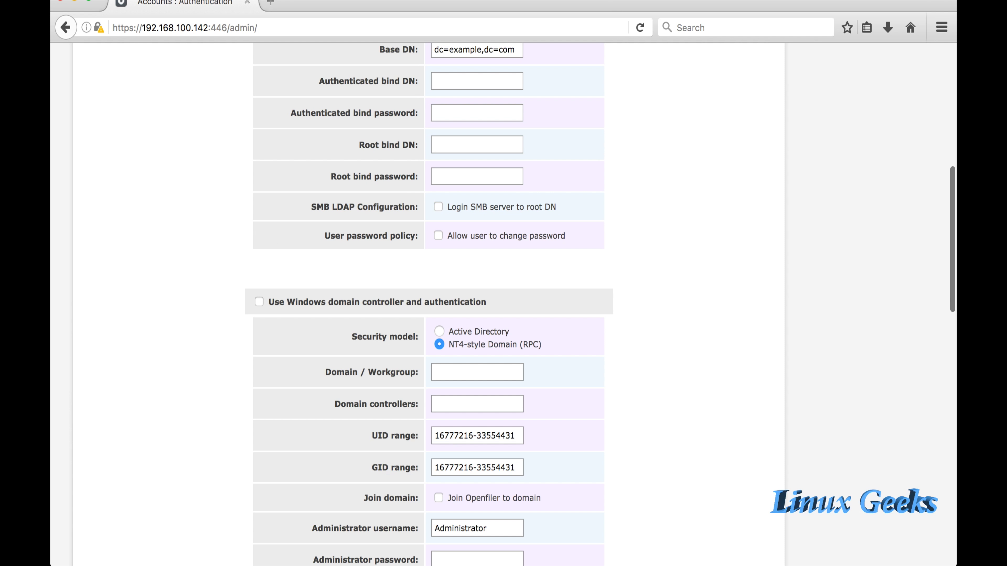
scroll(503, 304, up, 10)
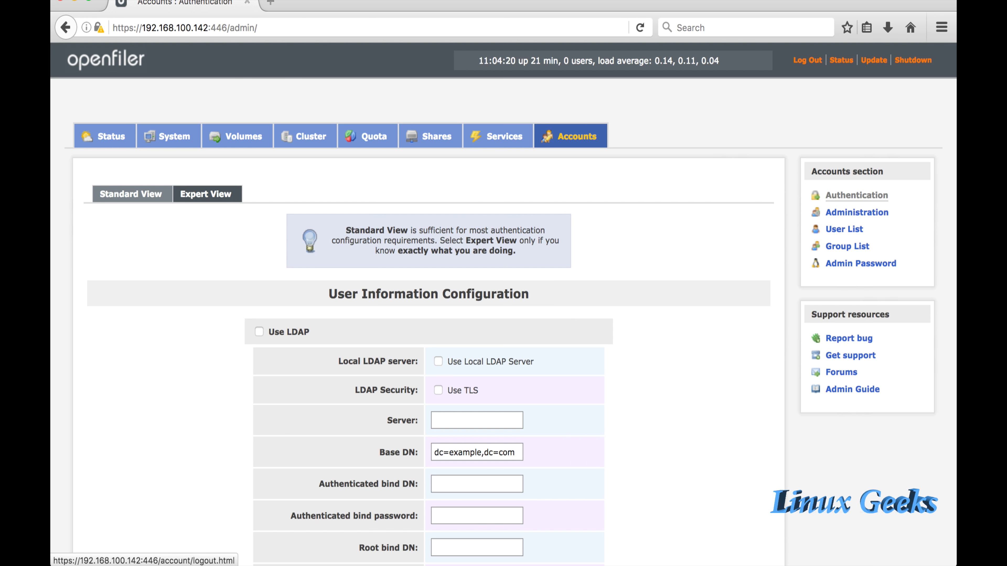
View the system status, system update and shutdown pages, and log out of the administration interface
click(841, 60)
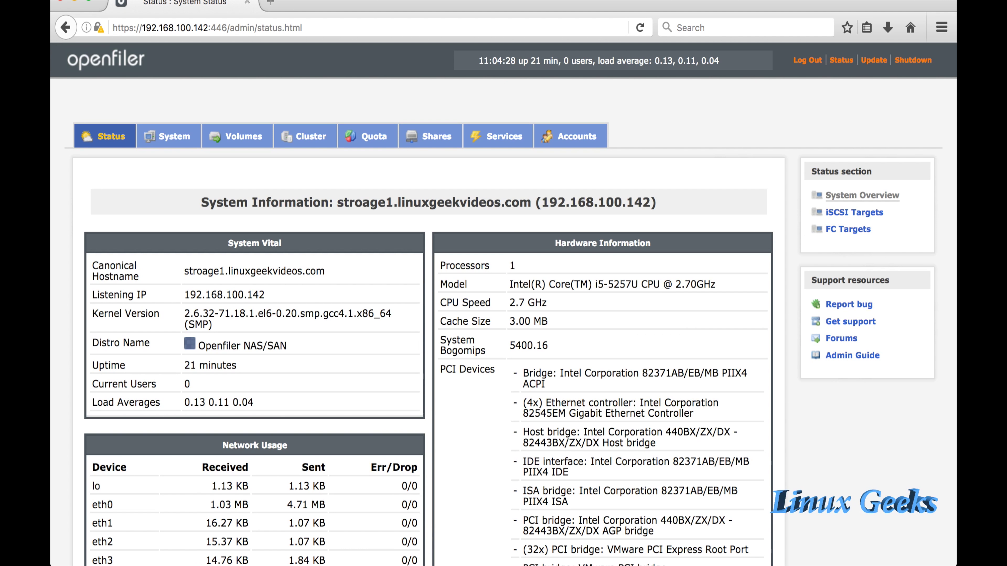
click(874, 60)
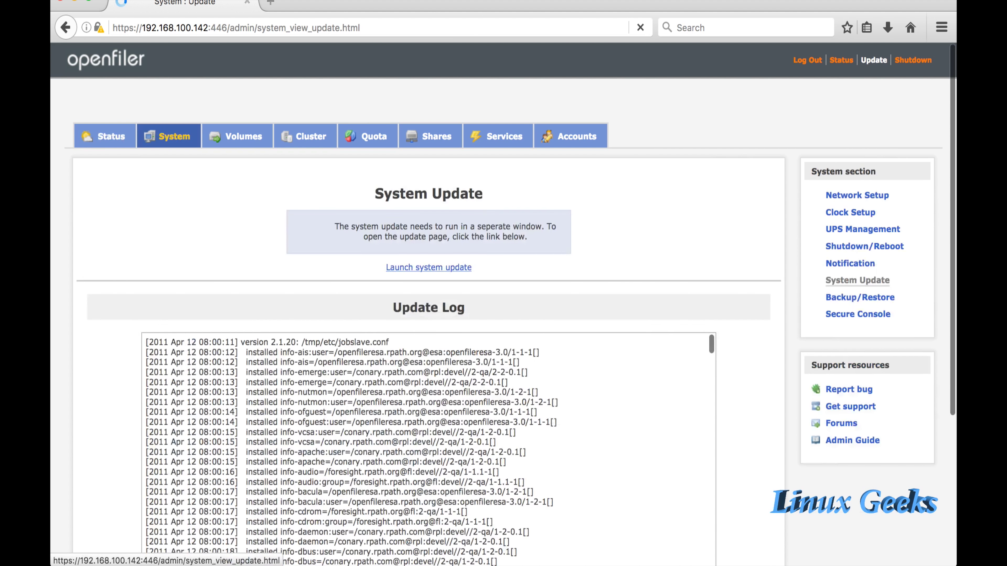
click(913, 60)
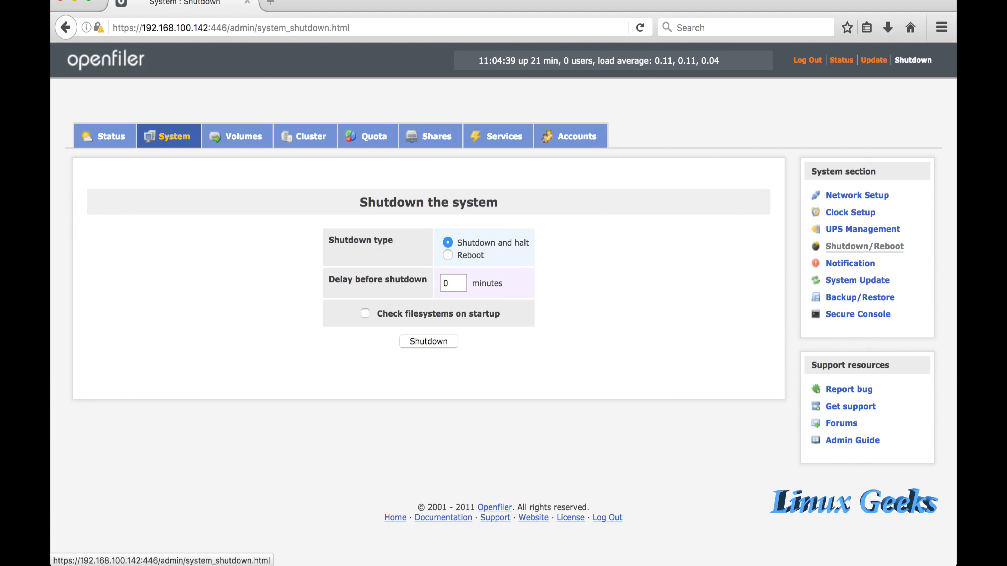
click(807, 59)
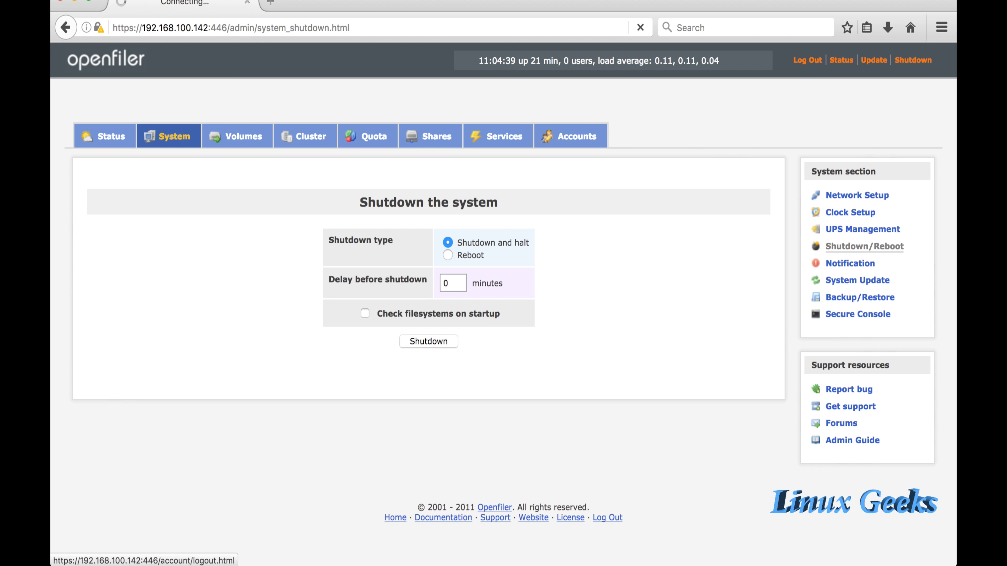